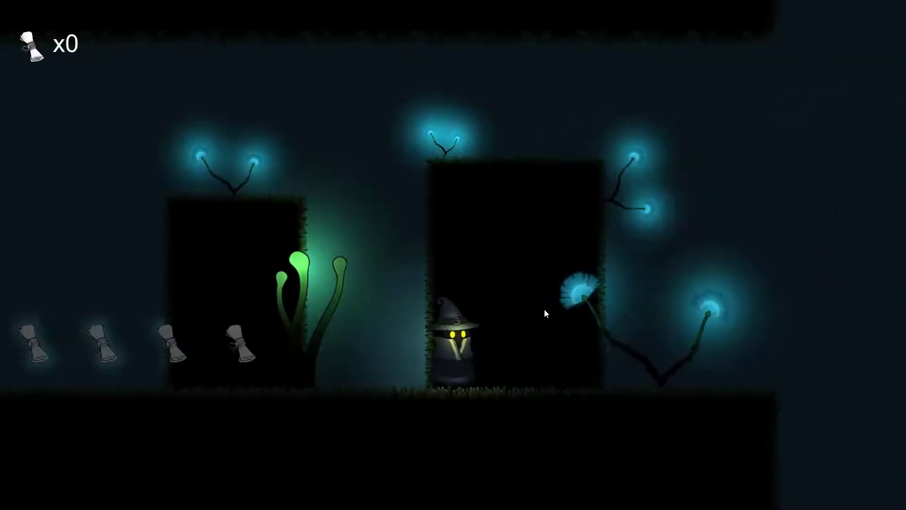
Step: Play the level, running the wizard left and right and jumping off the wall
key(Left)
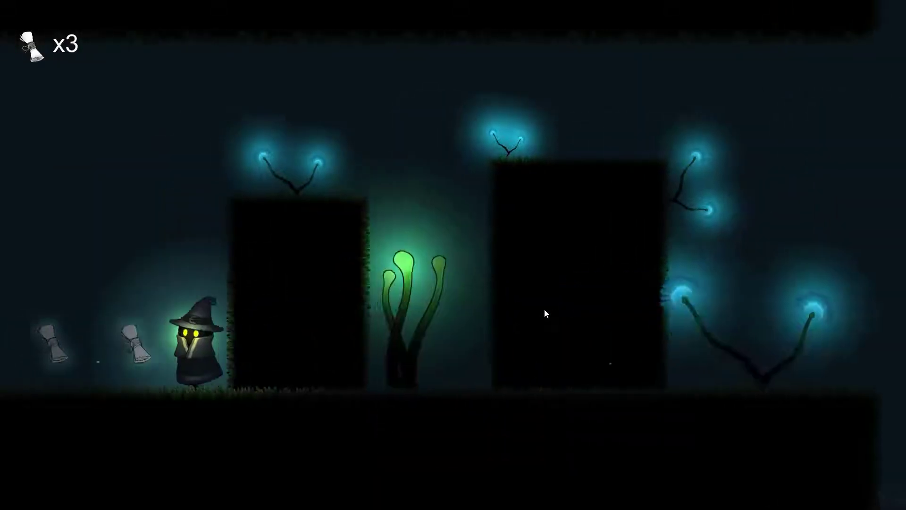
key(space)
key(space)
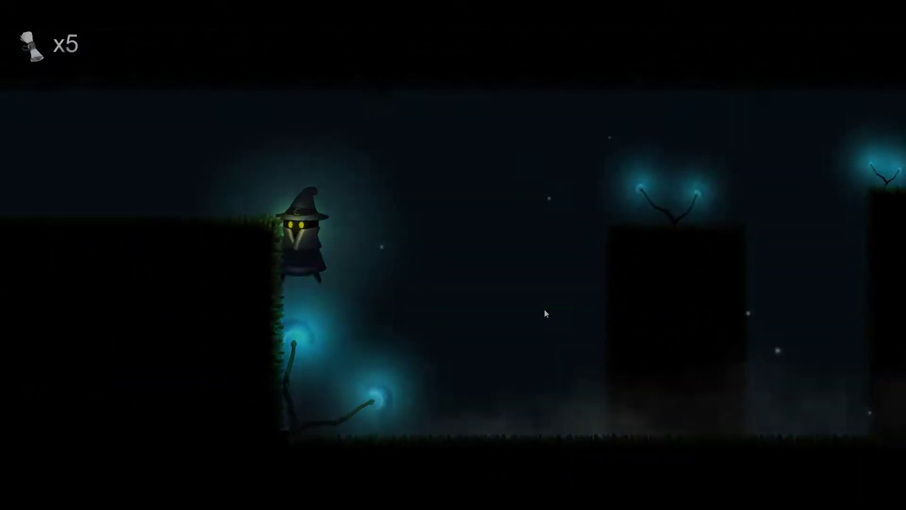
key(Right)
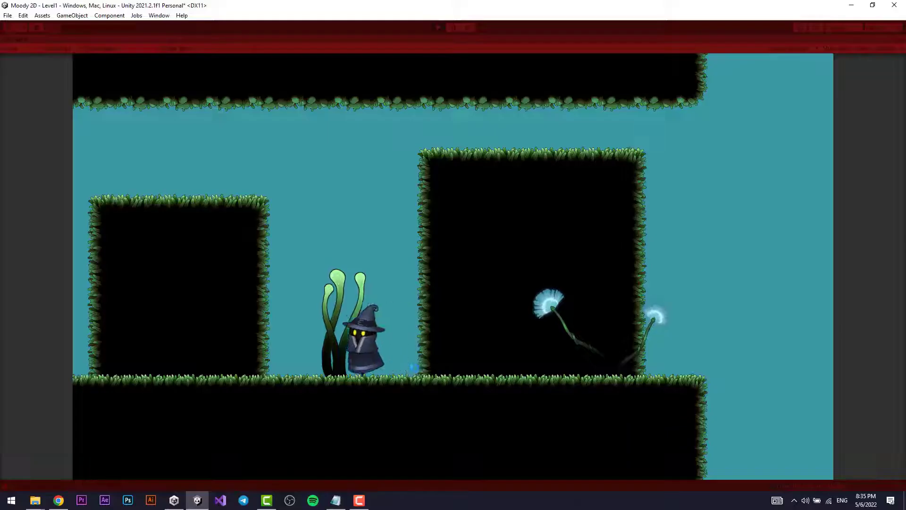
key(Left)
key(Left)
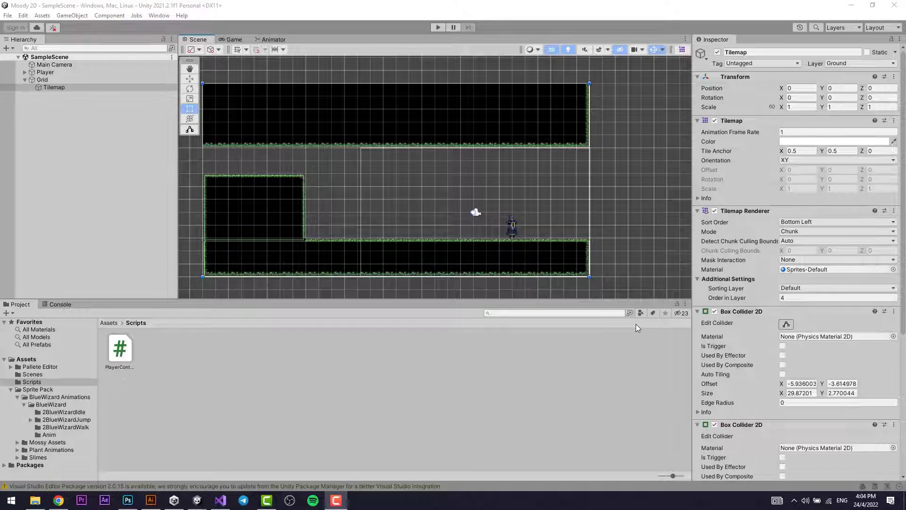
Step: Install Universal RP 12.1.0 from the Unity Registry list in the Package Manager
click(162, 16)
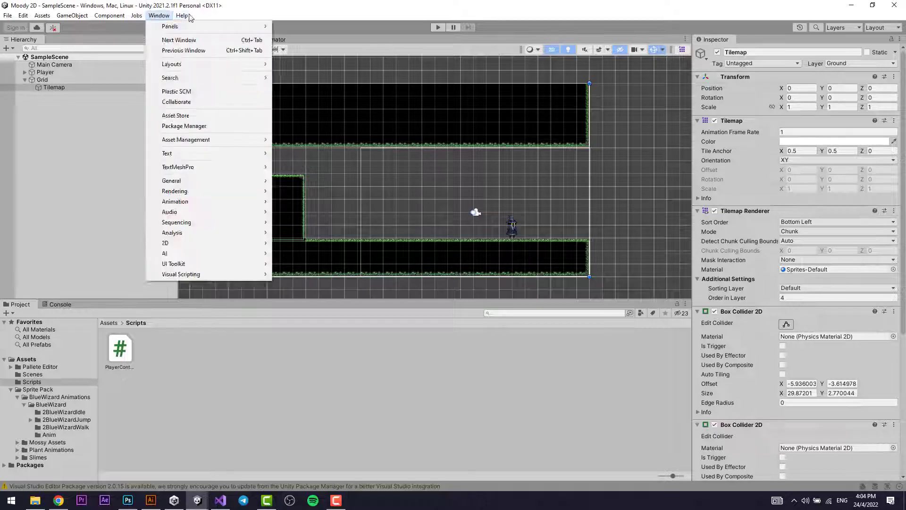
click(268, 10)
click(164, 16)
click(195, 126)
click(319, 195)
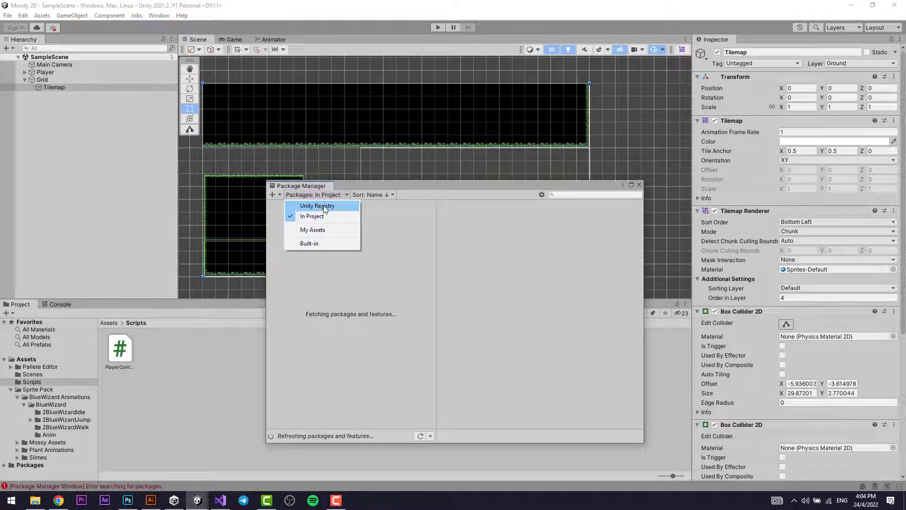
click(324, 207)
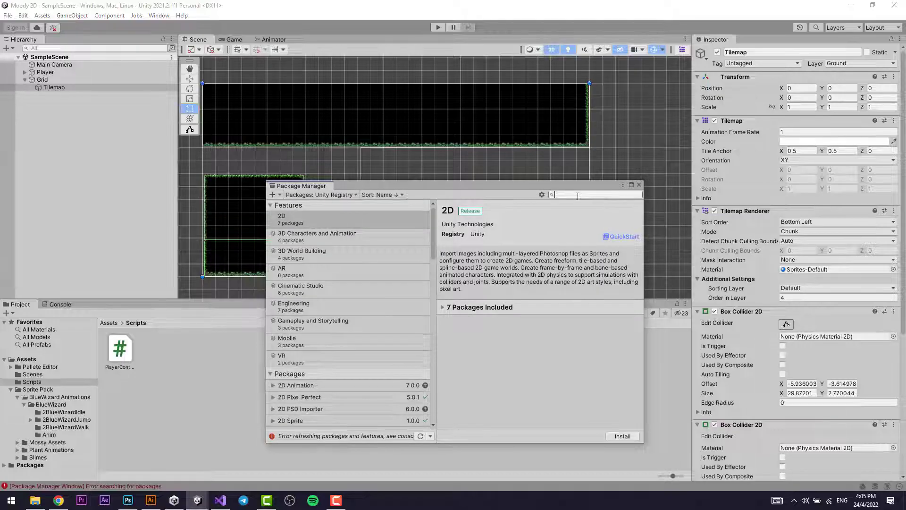
text(universak)
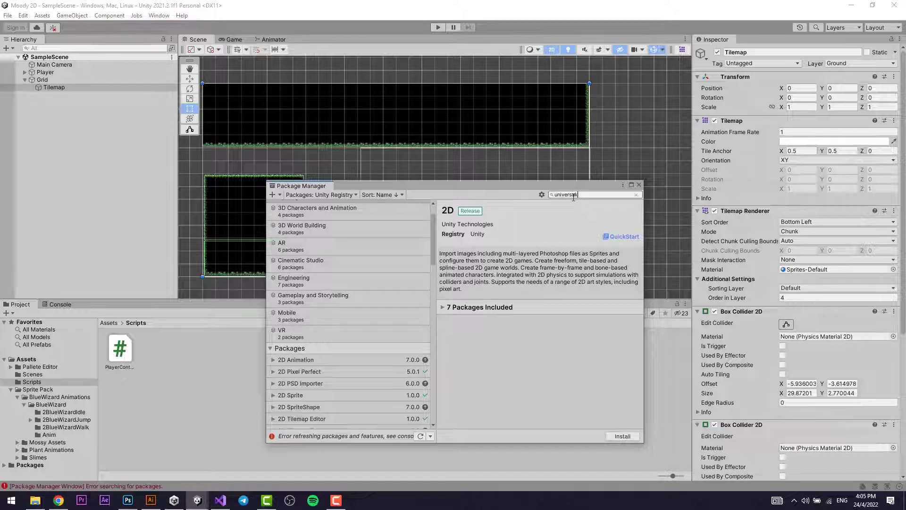
key(BackSpace)
text(l)
click(327, 220)
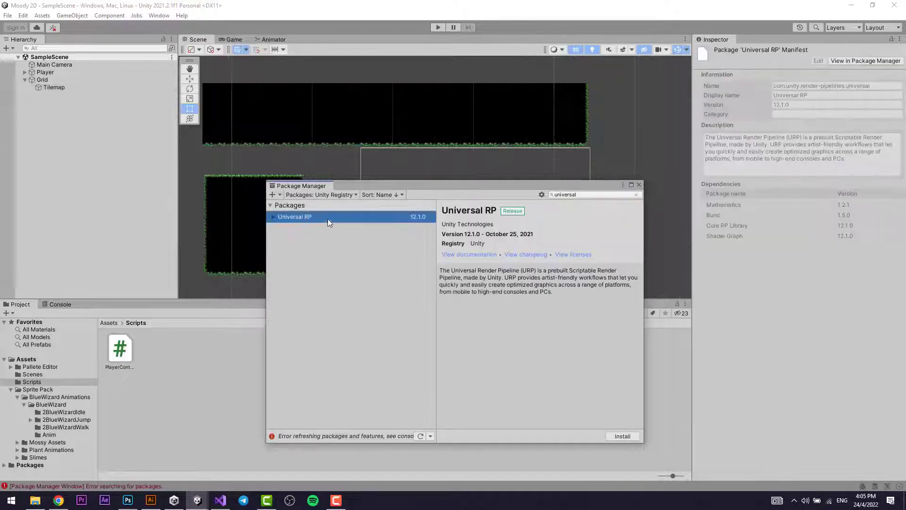
click(628, 438)
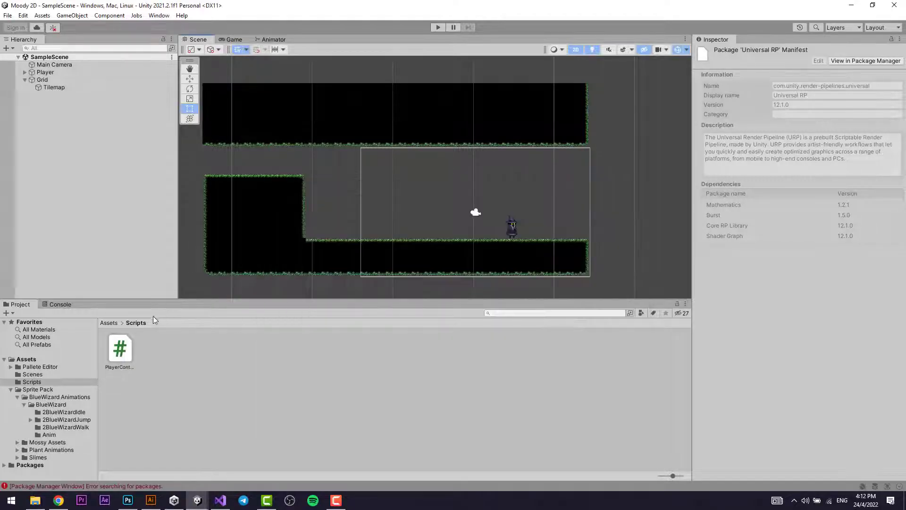
Step: In the top Assets folder, create a URP Asset (with 2D Renderer) named 'URP Lights'
click(108, 322)
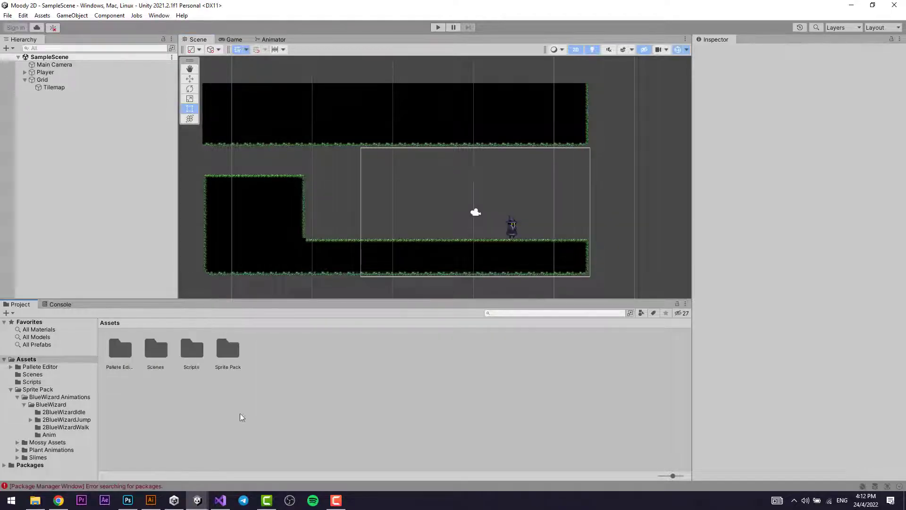
right_click(200, 409)
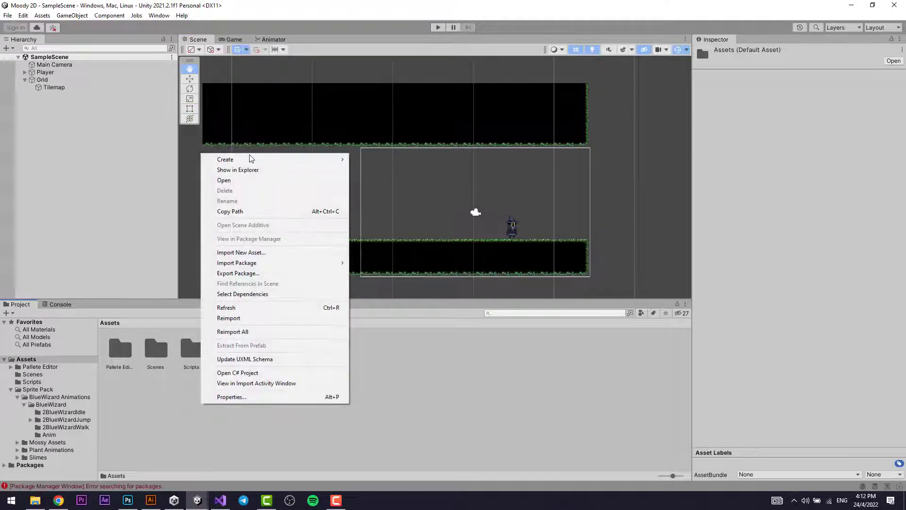
mouse_move(250, 160)
mouse_move(424, 503)
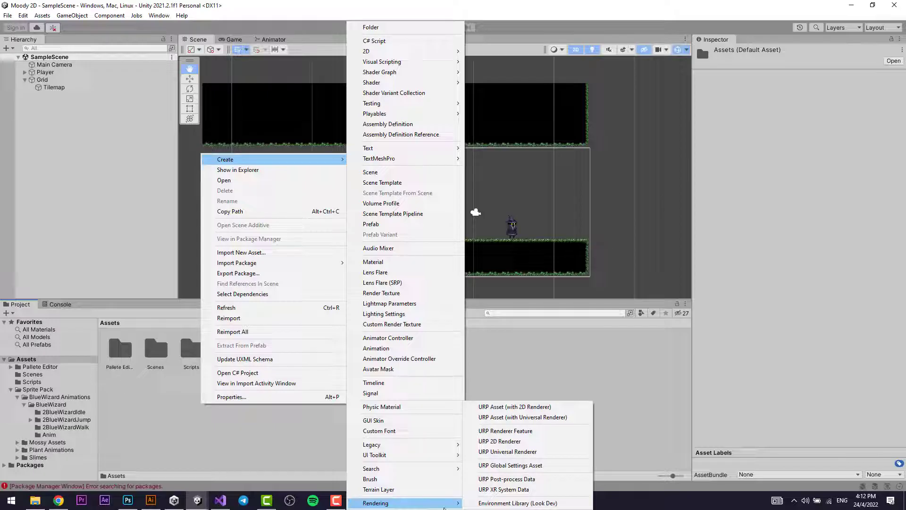
click(537, 410)
text(URP Lights)
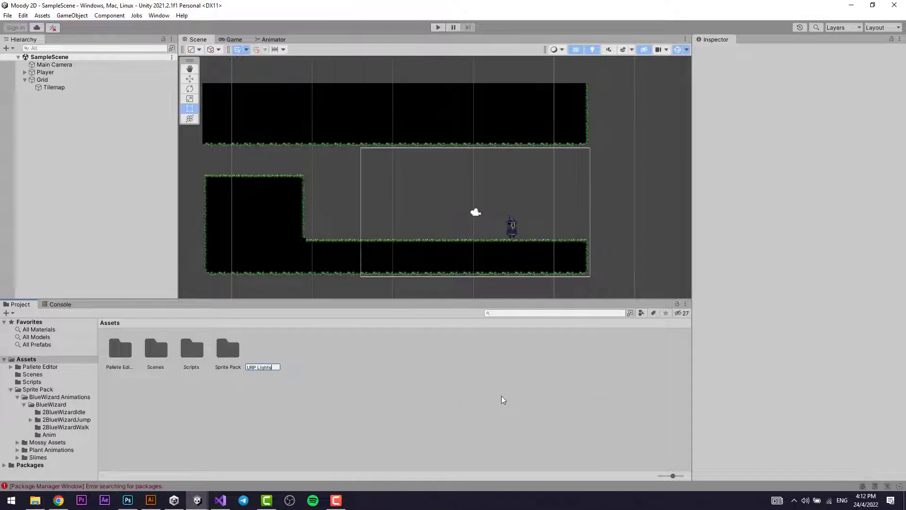
key(Return)
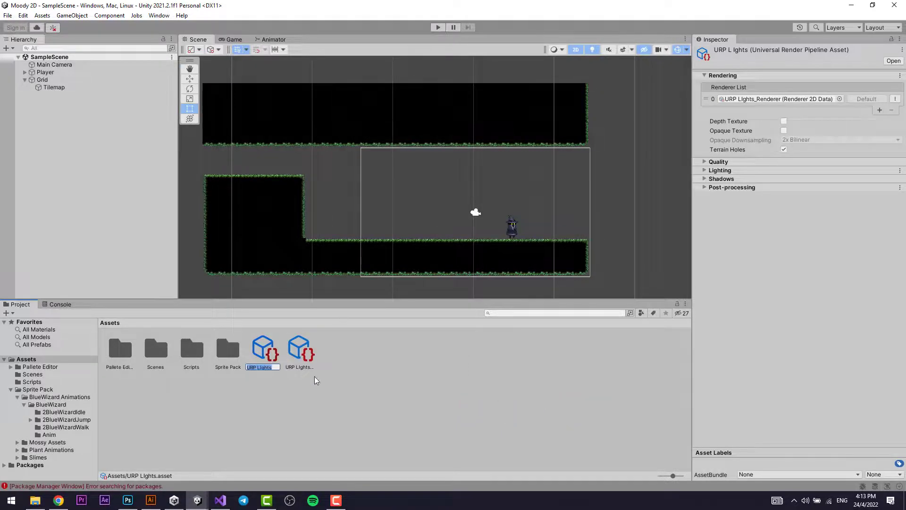
Step: Assign URP Lights as the Scriptable Render Pipeline asset in Project Settings > Graphics
click(24, 16)
click(53, 316)
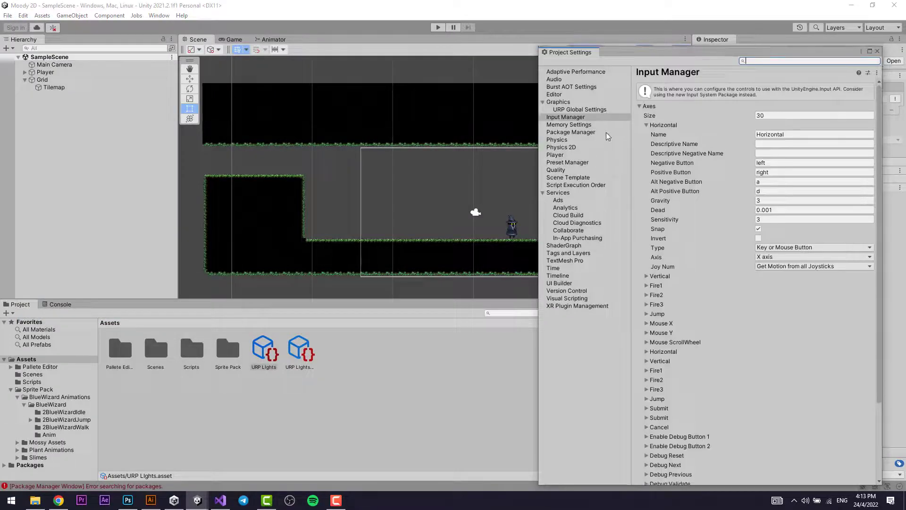
click(569, 103)
drag(264, 350, 678, 98)
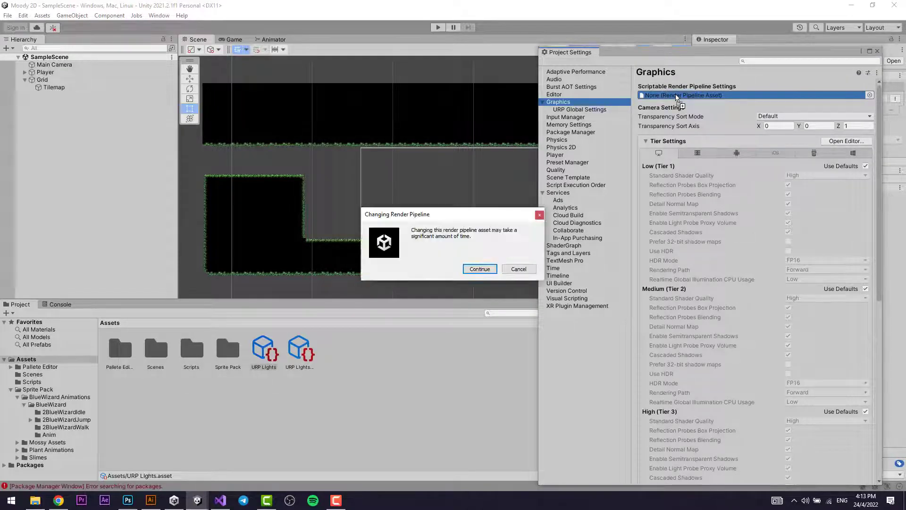
click(482, 269)
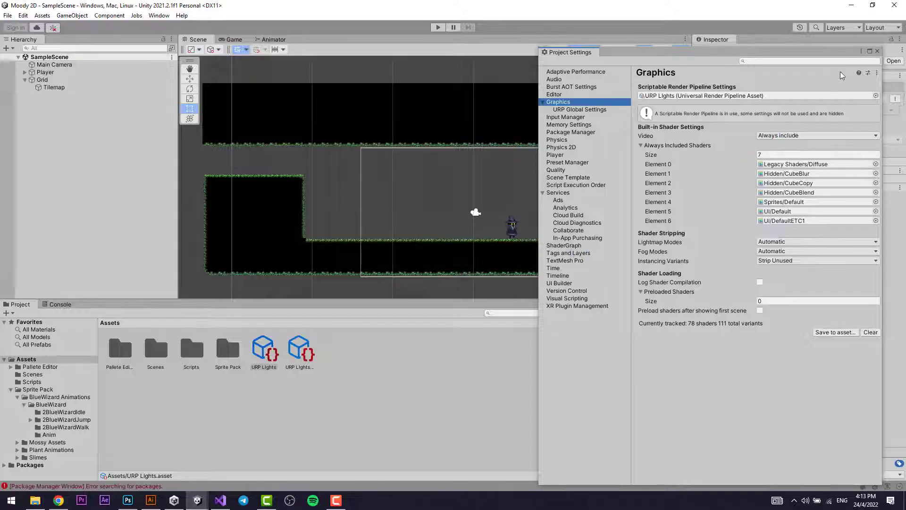
click(877, 51)
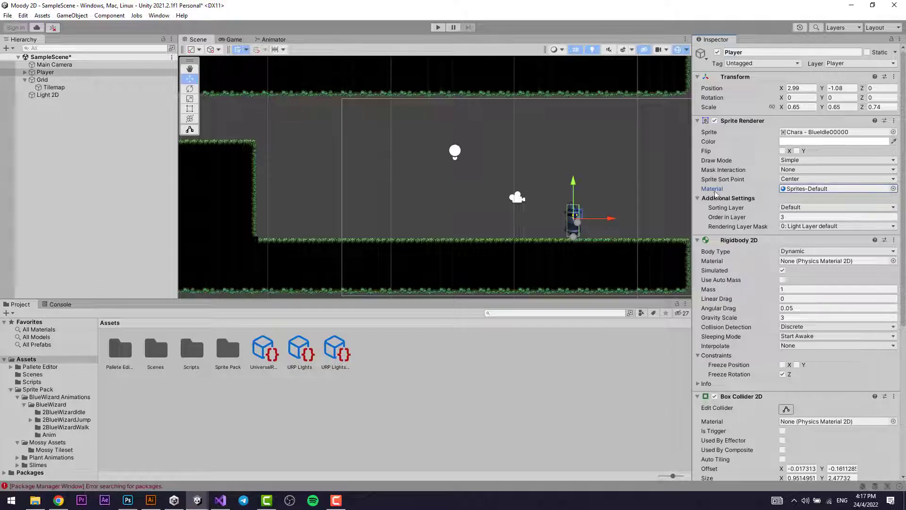
Step: Give the wizard Player the Sprite-Lit-Default material
click(894, 188)
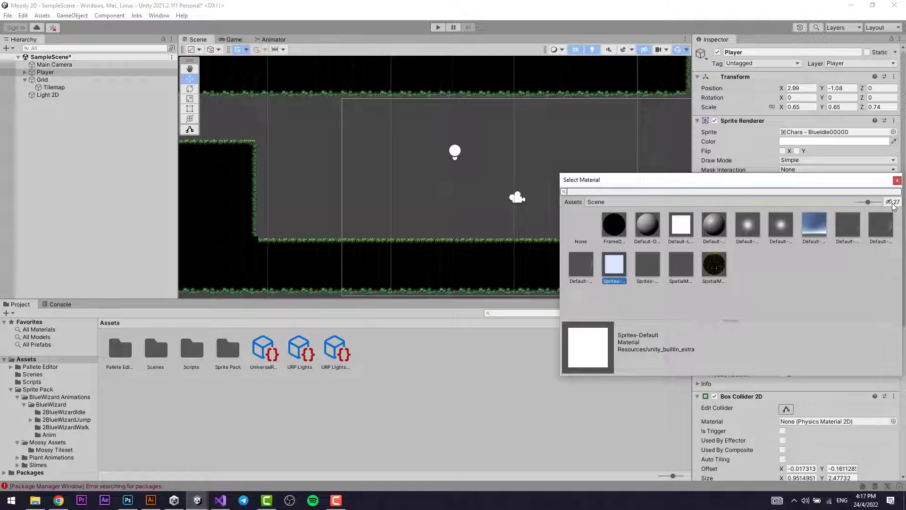
click(891, 203)
scroll(621, 295, down, 1)
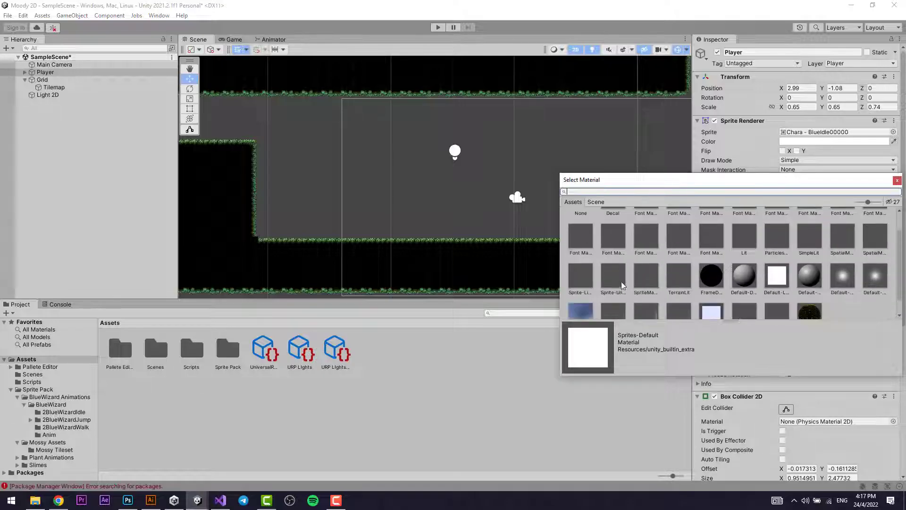
click(587, 282)
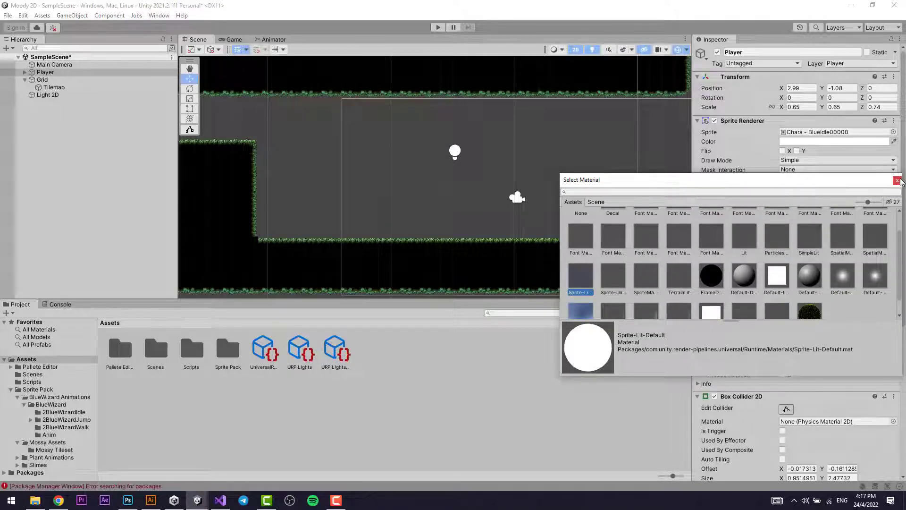
click(898, 181)
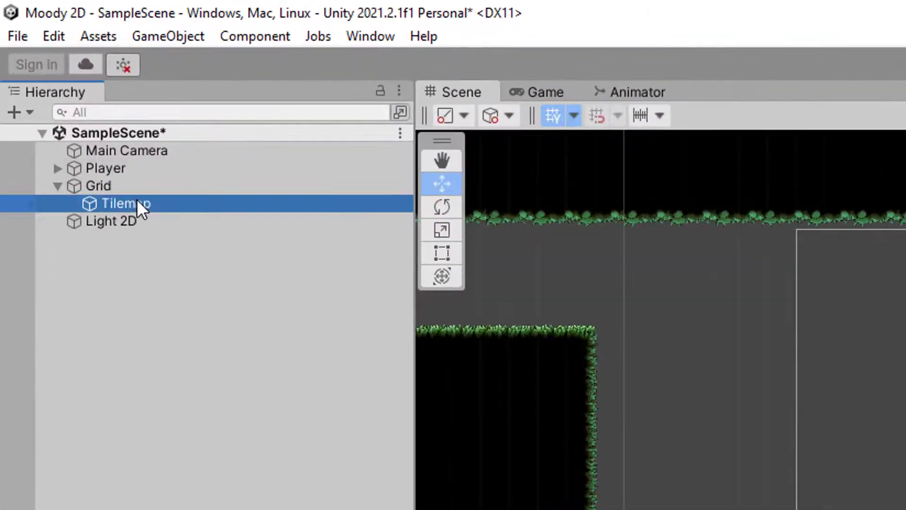
Step: Give the Tilemap the Sprite-Lit-Default material so it renders dark
click(55, 87)
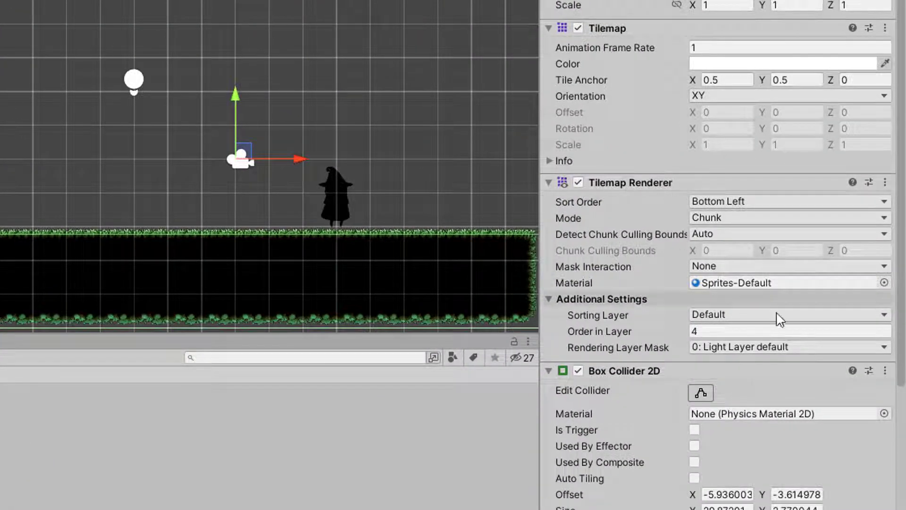
click(885, 283)
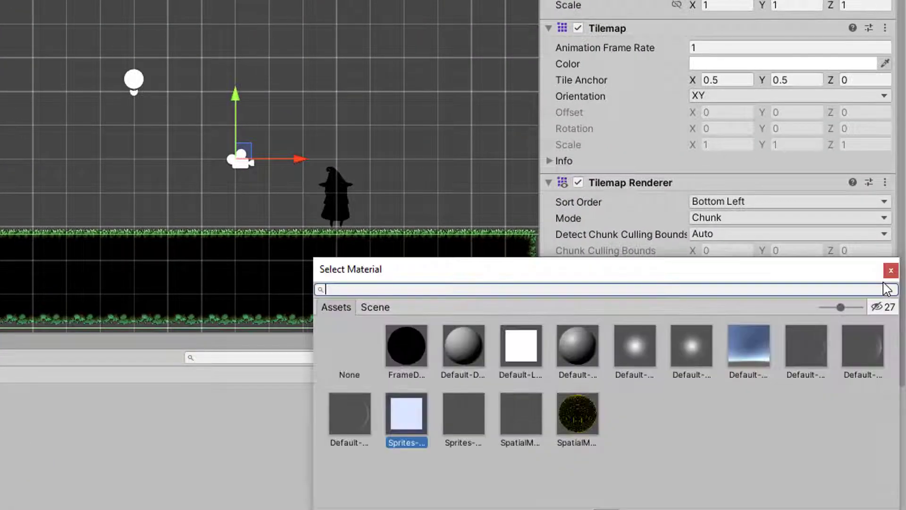
click(887, 305)
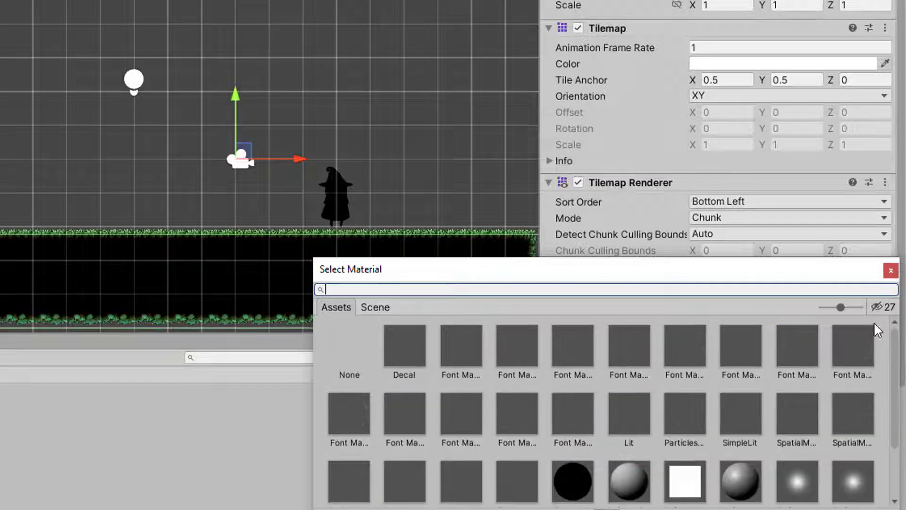
scroll(441, 442, down, 2)
click(353, 438)
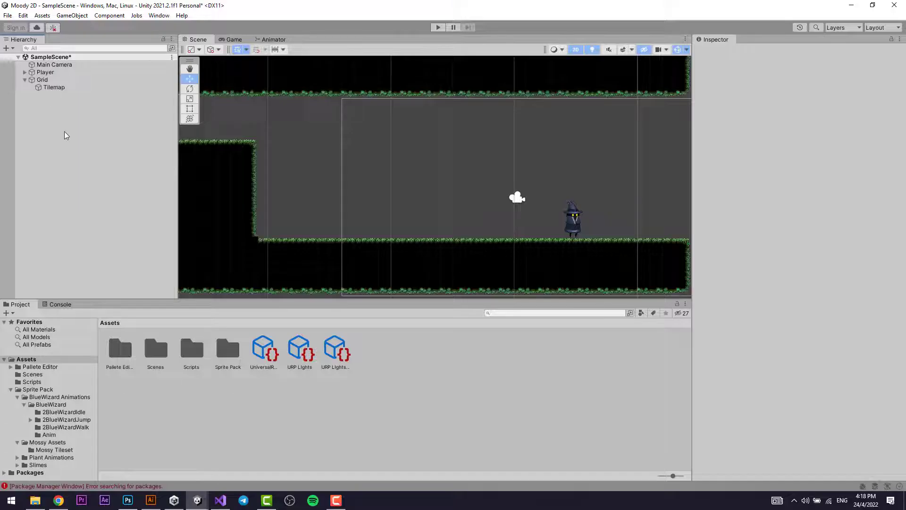
Step: Add a trial Spot Light 2D to the scene and move it beside the wizard
right_click(64, 133)
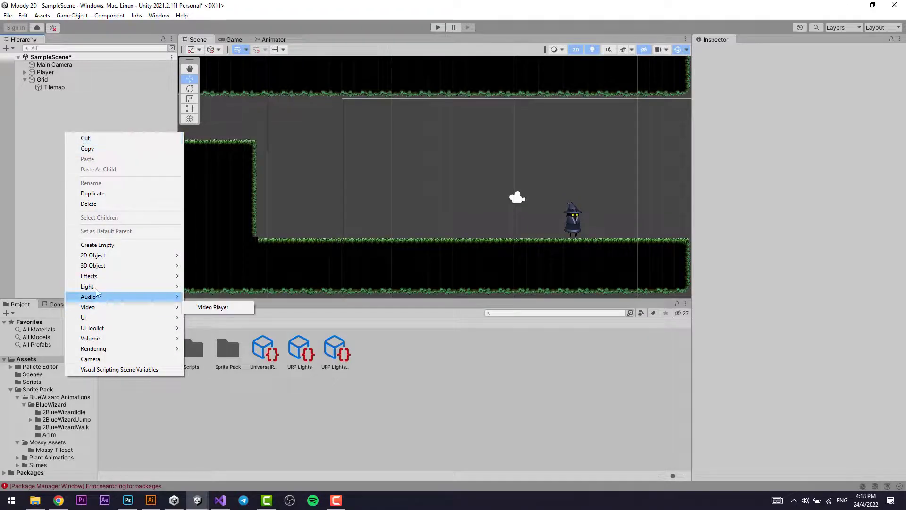
mouse_move(96, 289)
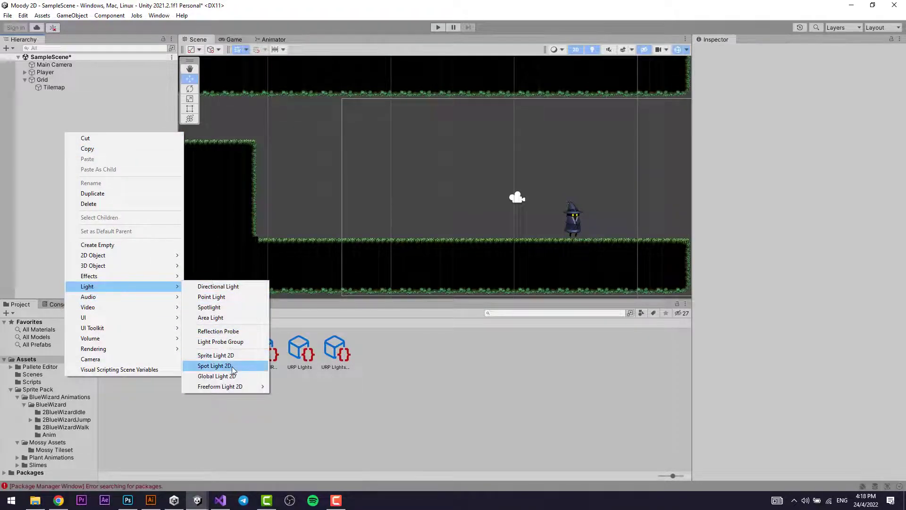
click(232, 367)
click(80, 164)
click(67, 96)
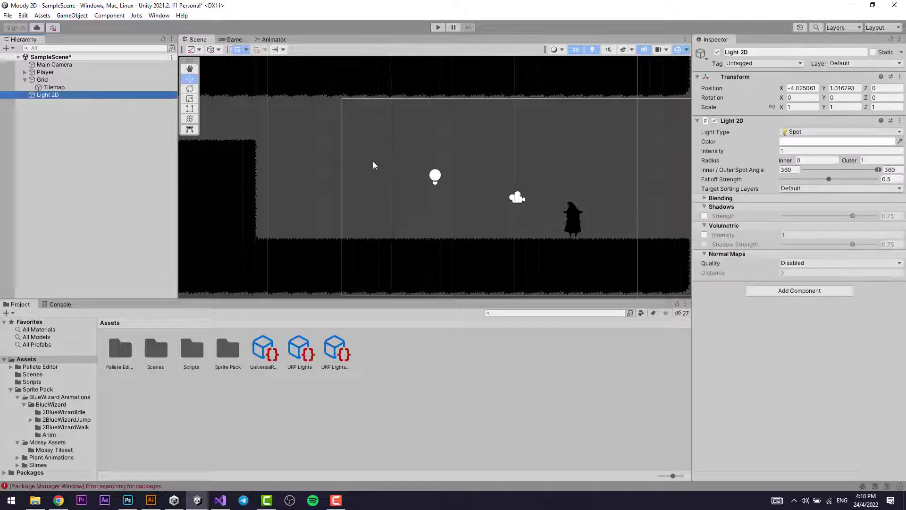
click(436, 175)
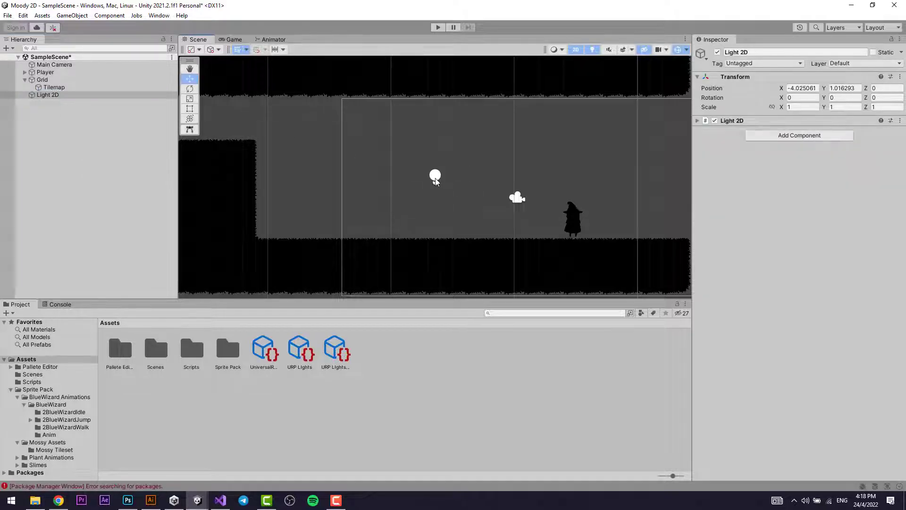
drag(437, 180, 597, 205)
scroll(595, 210, up, 4)
scroll(592, 217, up, 4)
middle_drag(592, 217, 481, 211)
drag(488, 184, 461, 205)
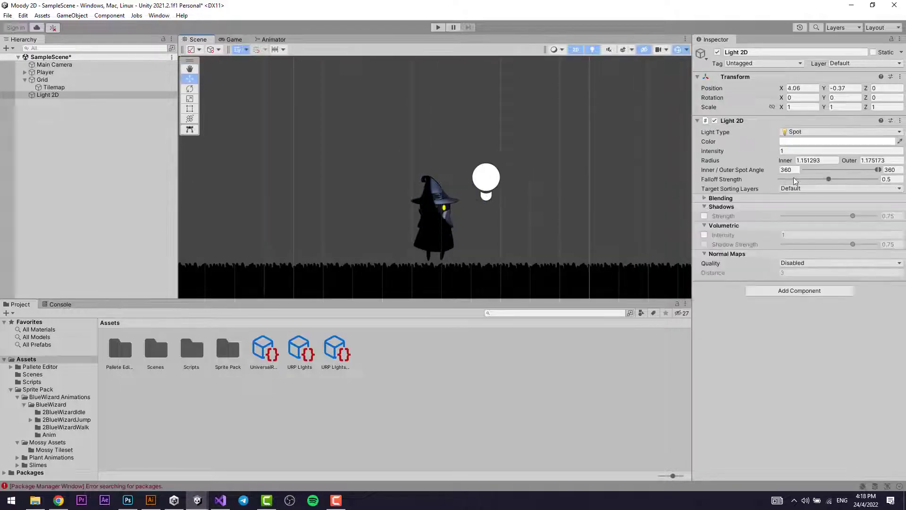
Step: Move the light onto the wizard; set inner spot angle 360, falloff about 0.465, light order 19
mouse_move(877, 169)
mouse_down()
mouse_move(864, 169)
mouse_move(875, 169)
mouse_up()
drag(488, 184, 449, 213)
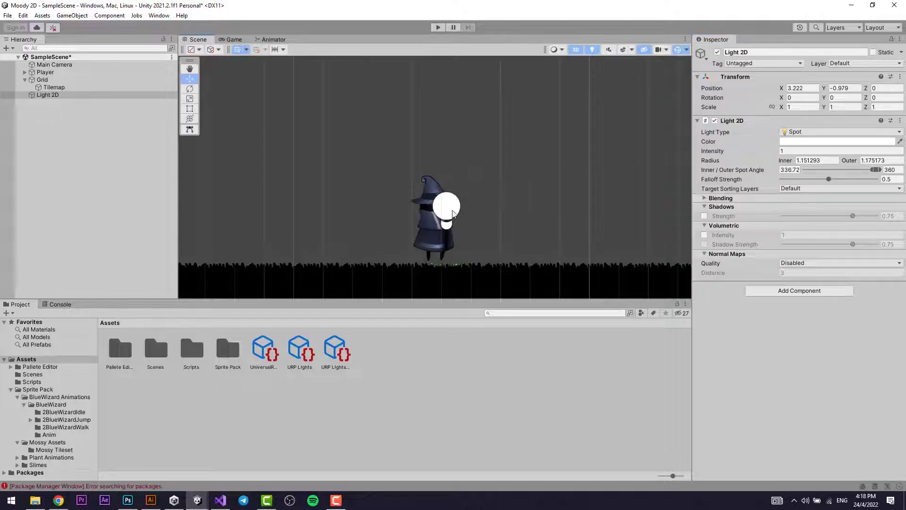
drag(877, 169, 881, 169)
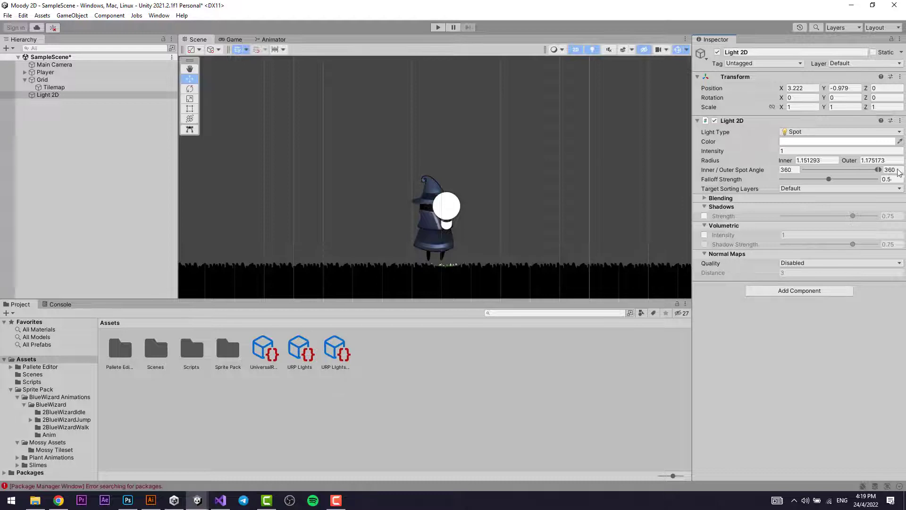
drag(829, 178, 687, 191)
drag(768, 193, 824, 180)
click(754, 199)
drag(775, 216, 792, 217)
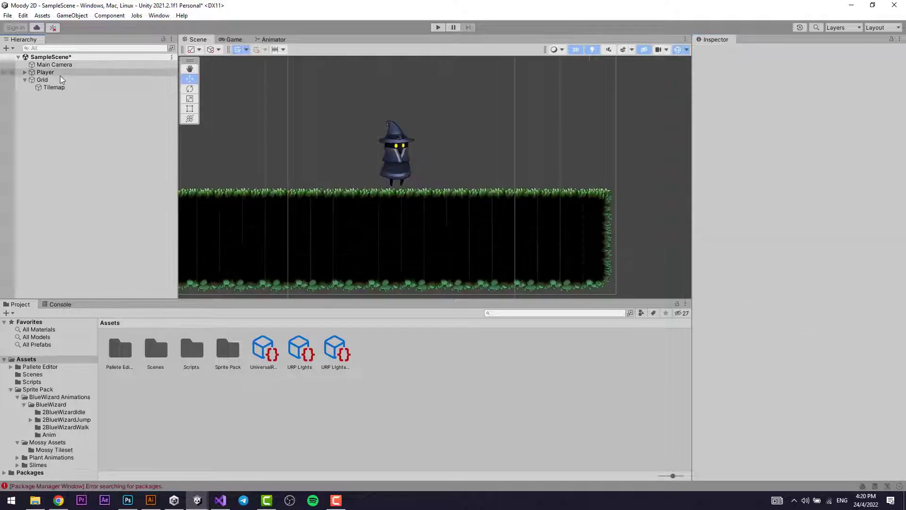
Step: Add a Spot Light 2D as a child of the Player
click(56, 73)
right_click(60, 75)
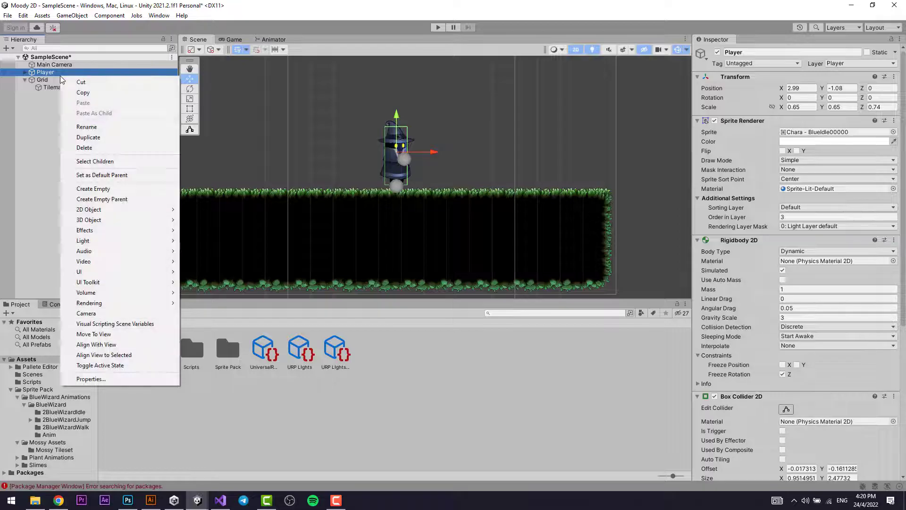
mouse_move(156, 240)
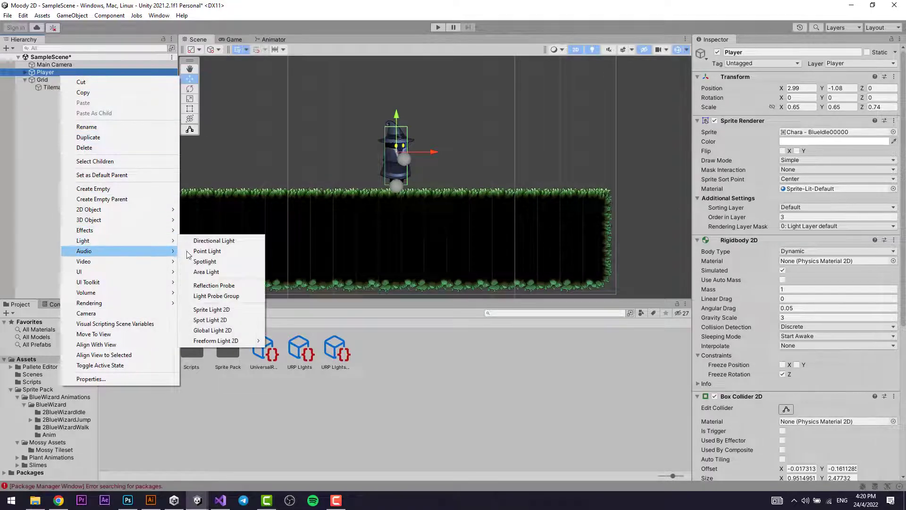
click(226, 320)
scroll(417, 161, up, 4)
click(53, 163)
click(60, 95)
scroll(420, 170, up, 3)
scroll(350, 143, up, 6)
scroll(432, 135, up, 4)
scroll(381, 138, up, 4)
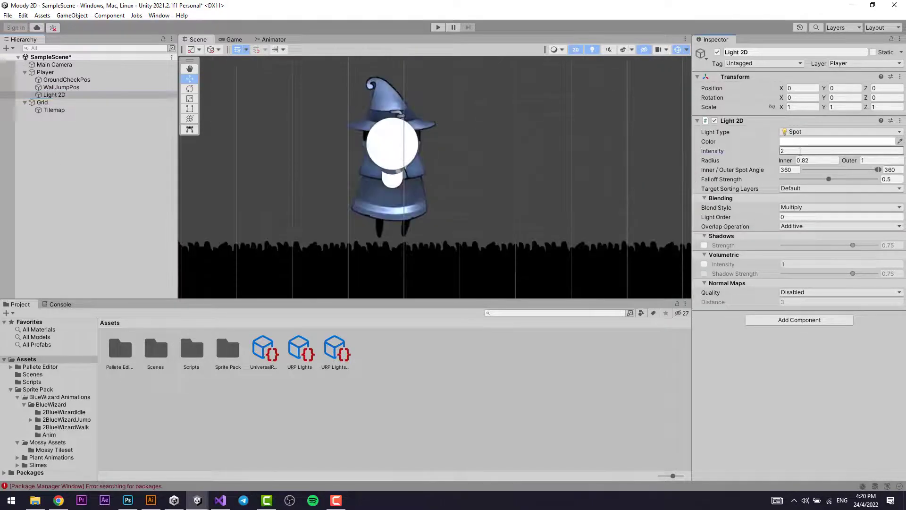
Step: Set the Player light's intensity to 0.92, inner radius 0.8 and outer radius 2.11
key(BackSpace)
text(0.4)
click(881, 160)
text(0.2)
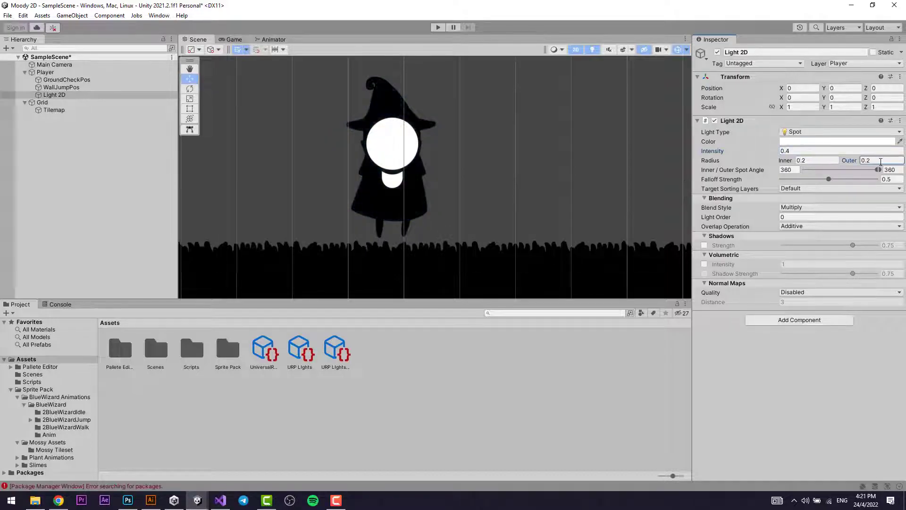
text(2.1)
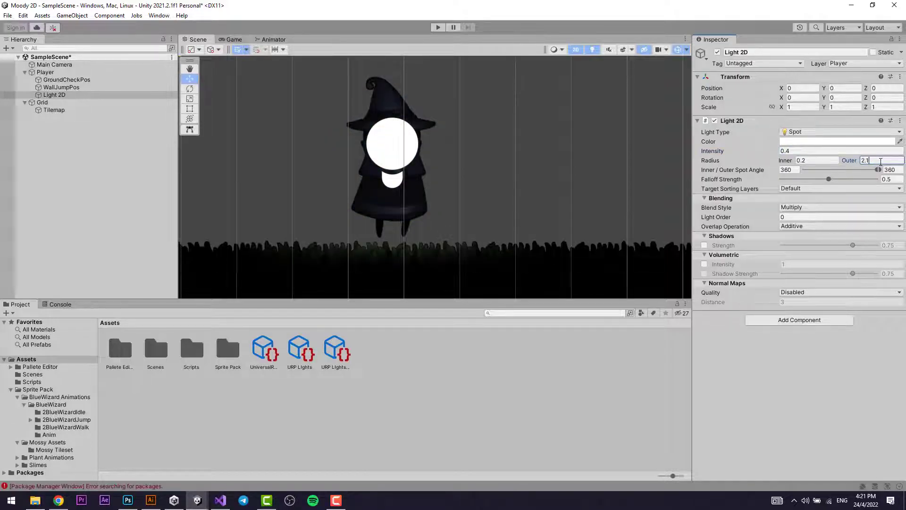
click(820, 161)
text(.7)
key(BackSpace)
text(8)
key(Return)
drag(777, 151, 790, 153)
Step: Add a Square sprite with its default name and move it up and right
click(70, 177)
right_click(71, 176)
mouse_move(173, 297)
mouse_move(212, 298)
click(302, 298)
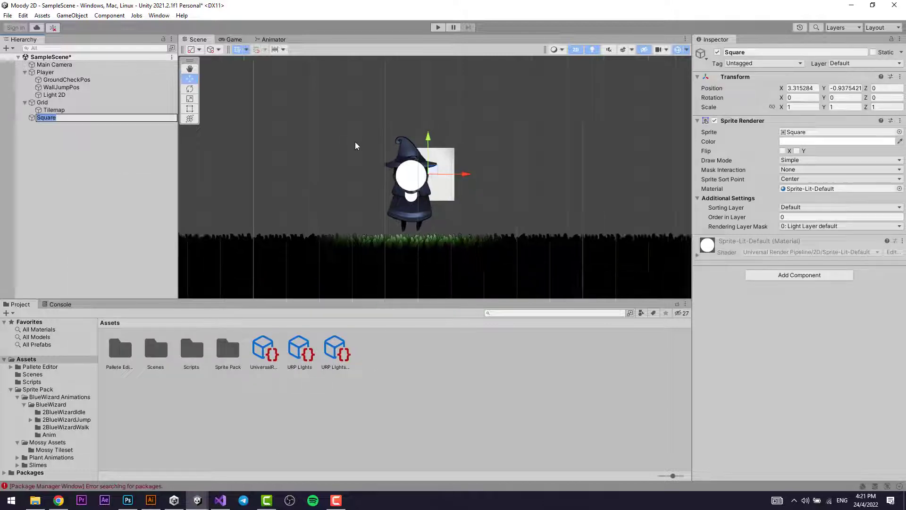
key(Return)
drag(428, 206, 466, 138)
scroll(467, 138, down, 6)
Step: Stretch the Square to about 30.75 × 14.98 over the level and set order in layer -5
key(t)
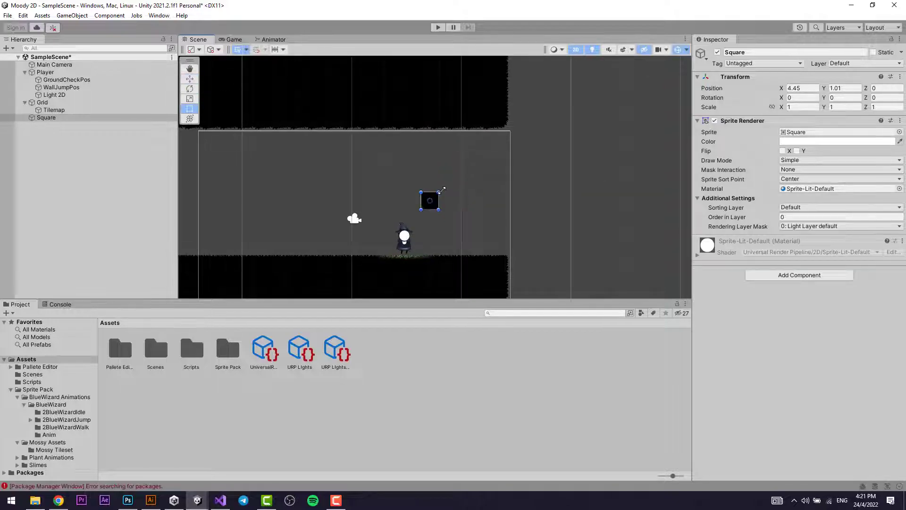
drag(452, 164, 484, 108)
middle_drag(488, 114, 492, 132)
drag(489, 141, 518, 91)
click(795, 216)
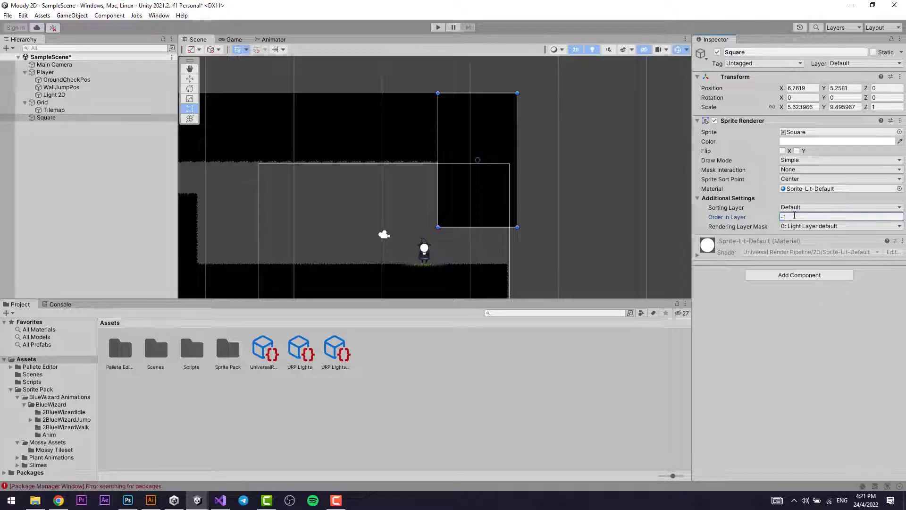
drag(436, 227, 325, 257)
middle_drag(318, 255, 494, 220)
drag(501, 221, 259, 270)
click(789, 216)
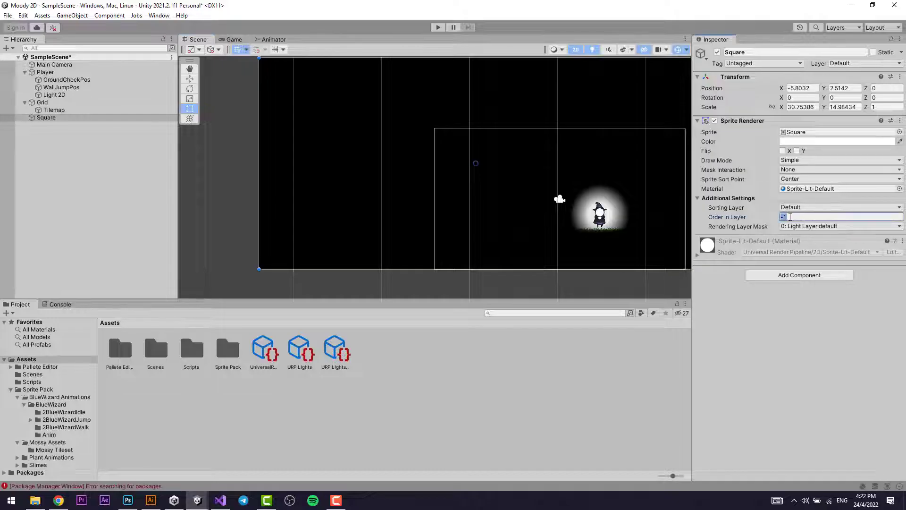
text(5)
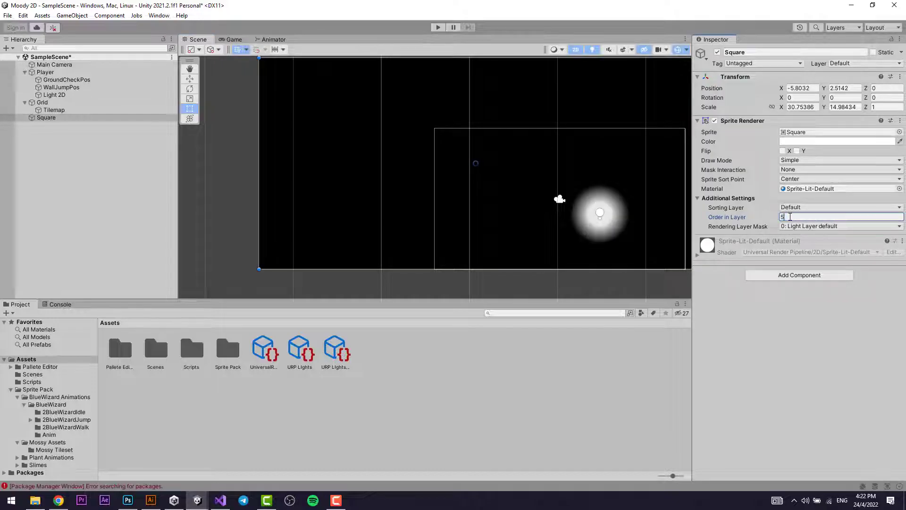
text(-5)
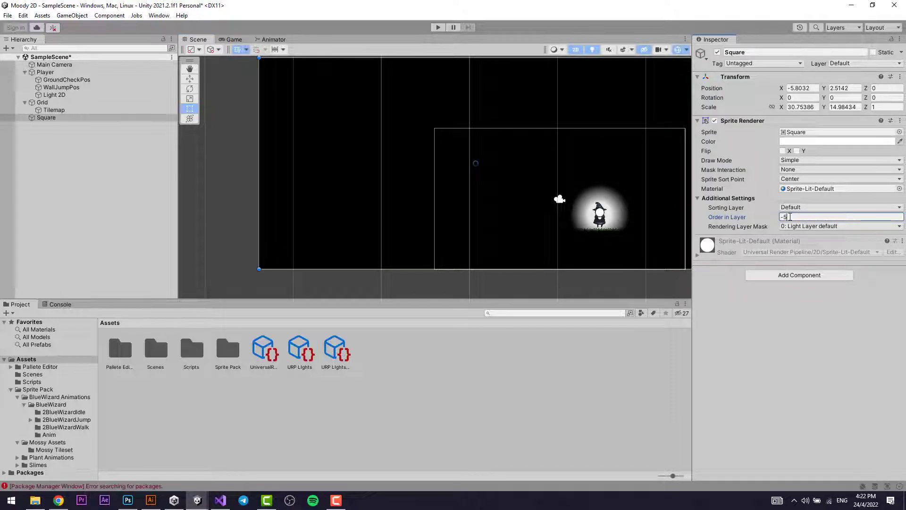
click(838, 141)
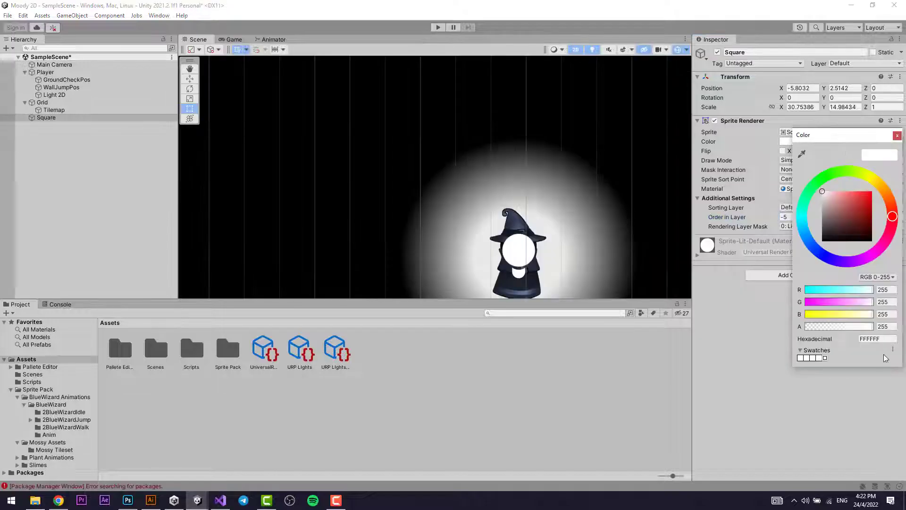
Step: Tint the backdrop Square teal with hex colour 5FC3CF
click(877, 339)
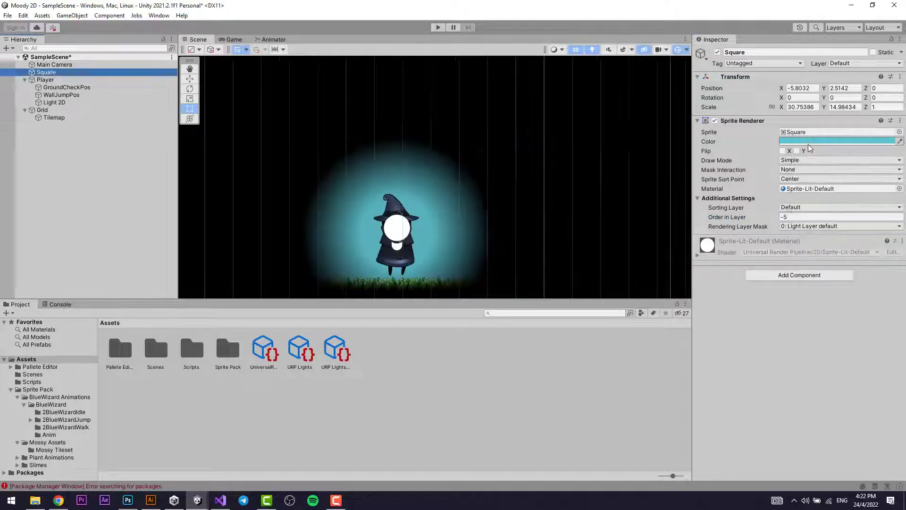
click(838, 141)
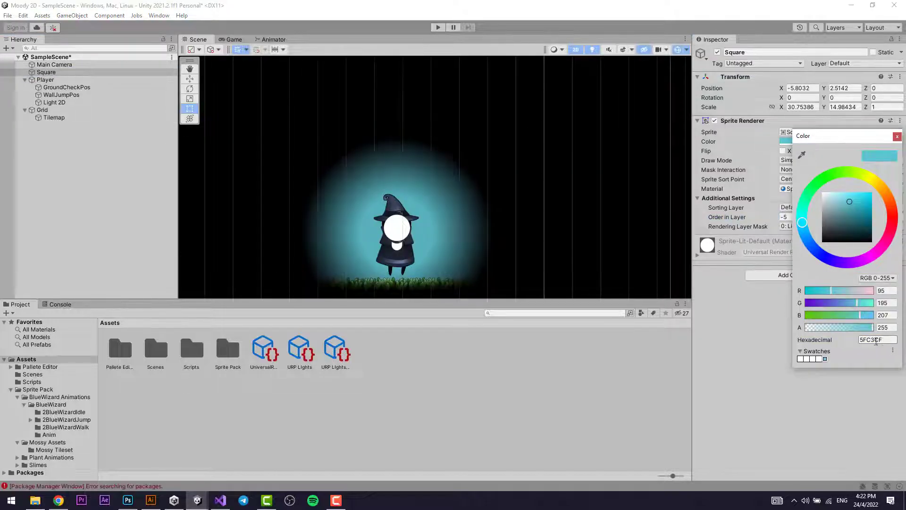
click(898, 137)
scroll(446, 227, down, 4)
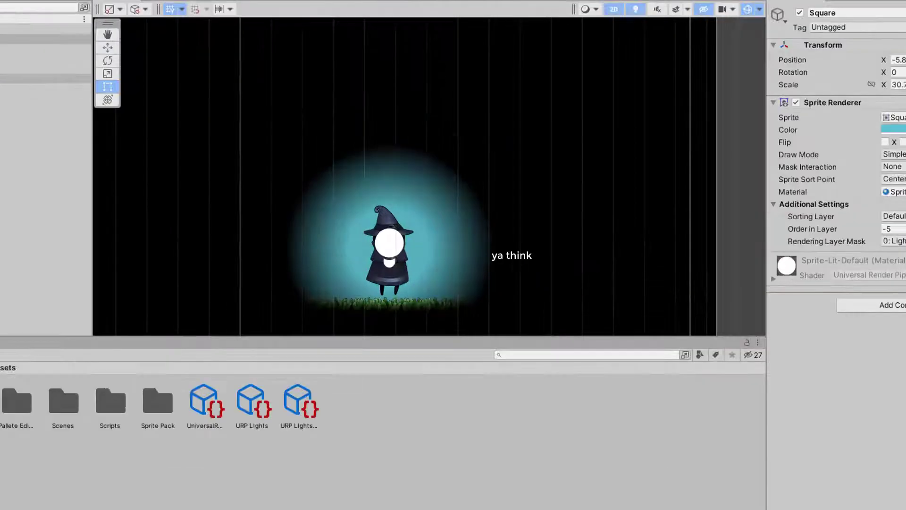
Step: Set the wizard's Light 2D inner radius to 0, keeping the outer radius at 2.11
click(66, 103)
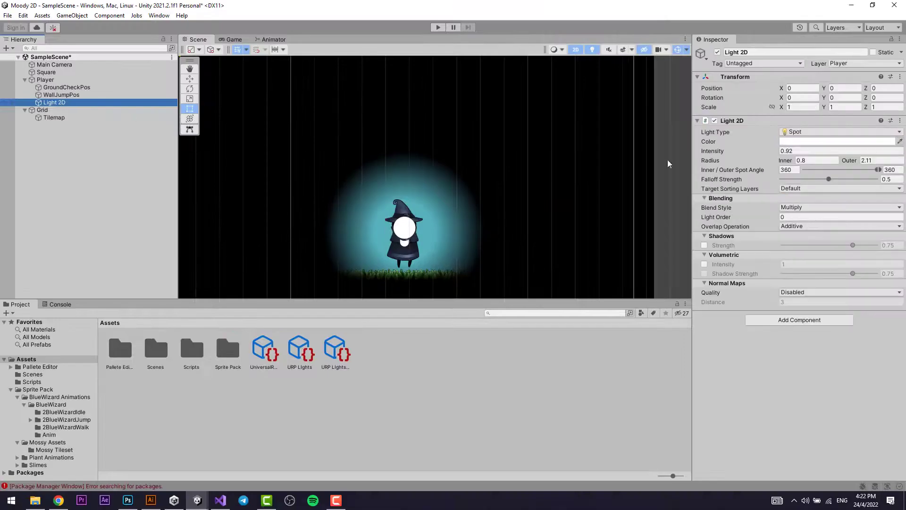
click(806, 162)
text(0)
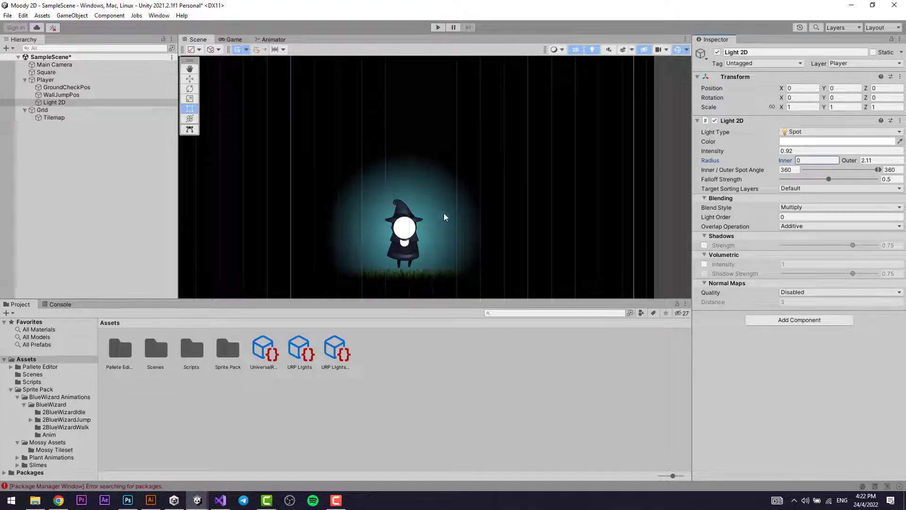
scroll(443, 213, up, 5)
scroll(408, 212, down, 3)
middle_drag(408, 212, 504, 182)
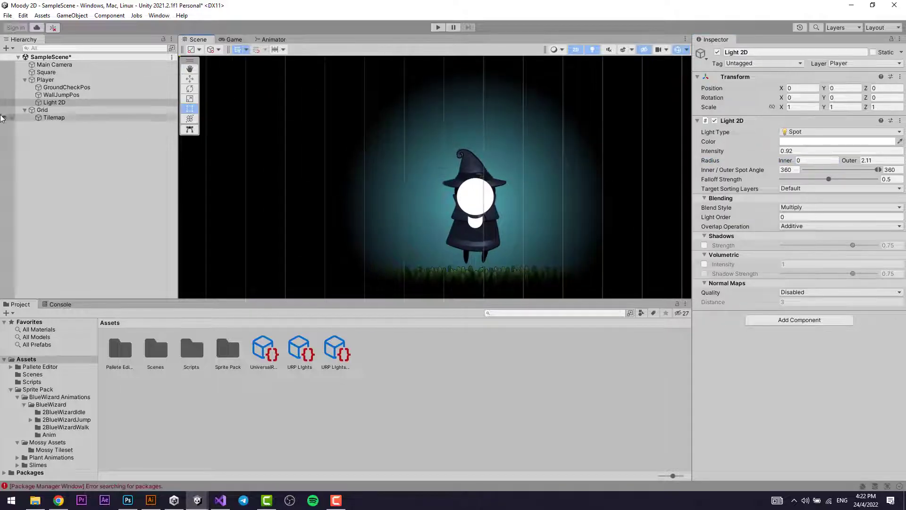
Step: Add a Global Light 2D to the scene
right_click(88, 170)
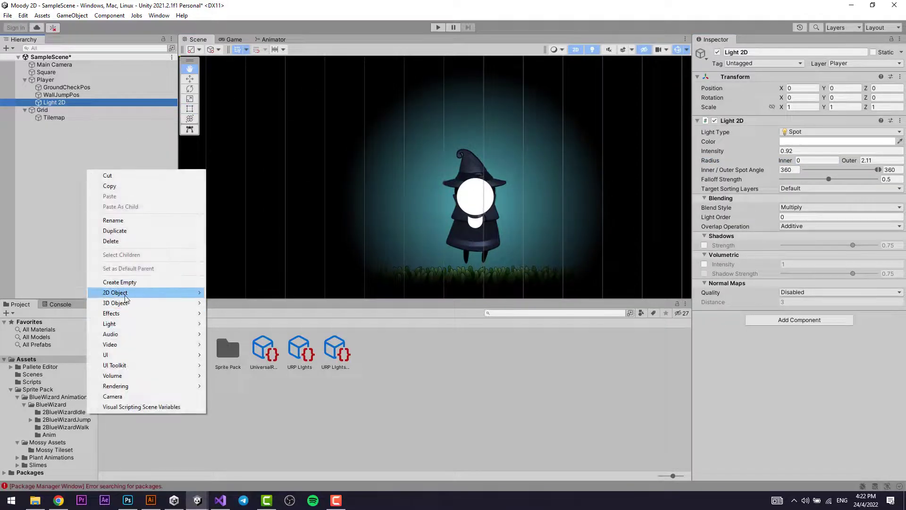
mouse_move(128, 324)
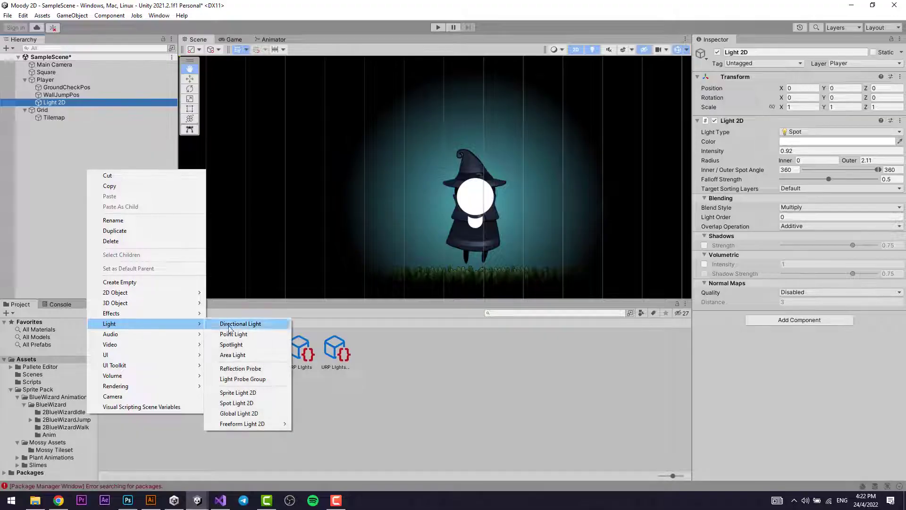
click(239, 414)
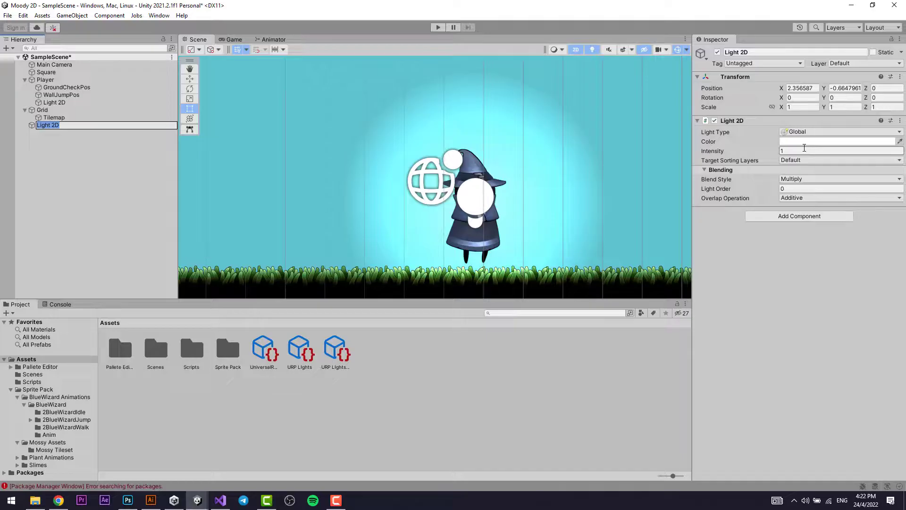
Step: Set the global light's colour to light blue hex 8DD7F8
click(821, 141)
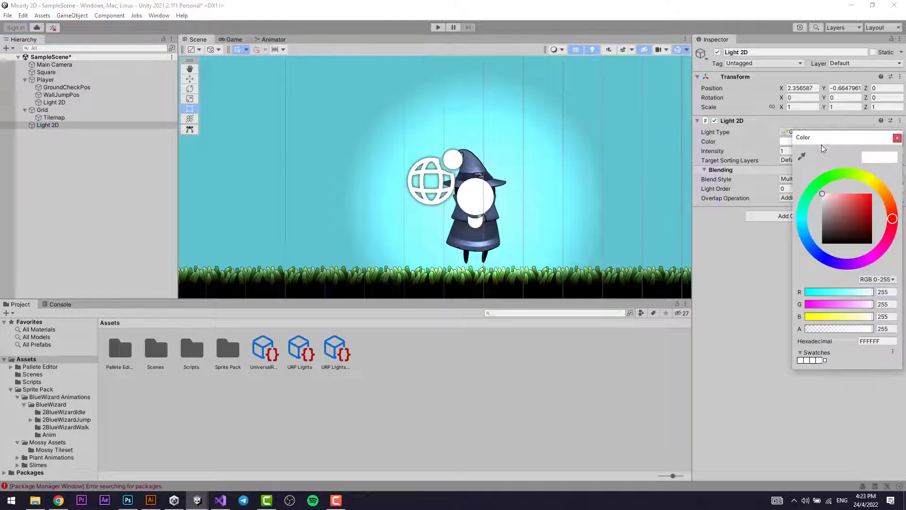
click(890, 339)
text(8DD7F8)
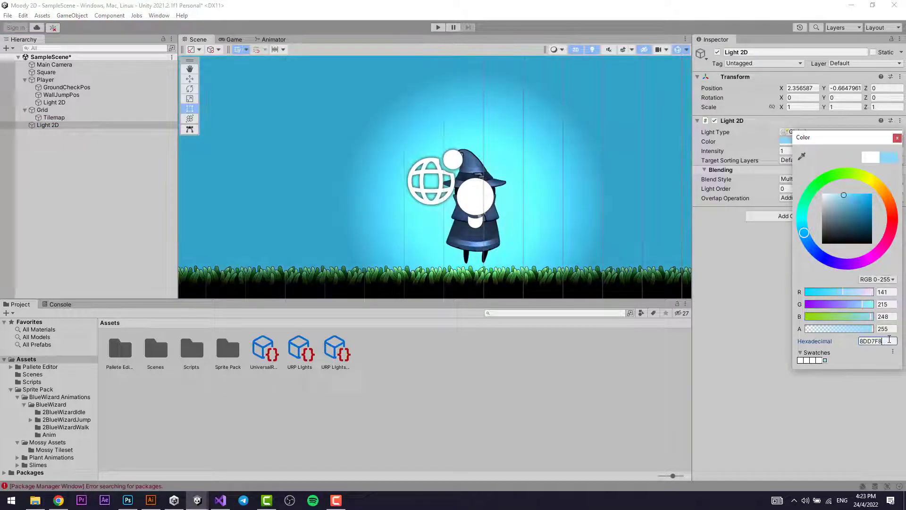
key(Escape)
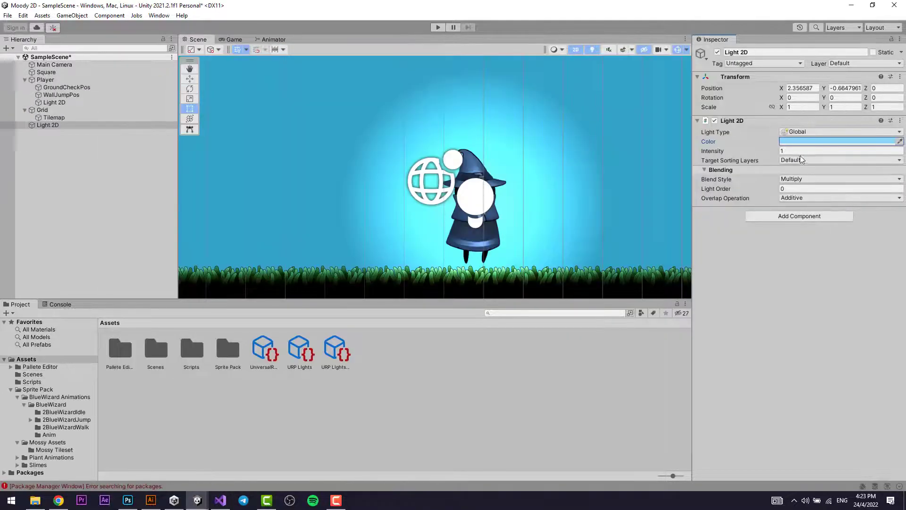
Step: Dim the global light to intensity 0.12 and darken its blue toward 4AA0C6
click(798, 150)
text(.12)
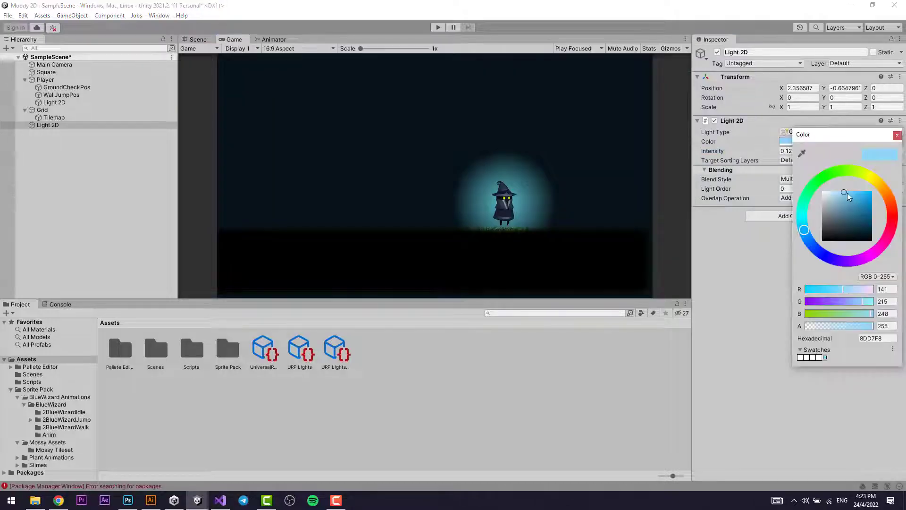
mouse_move(849, 193)
mouse_down()
mouse_move(846, 208)
mouse_move(854, 204)
mouse_move(843, 194)
mouse_up()
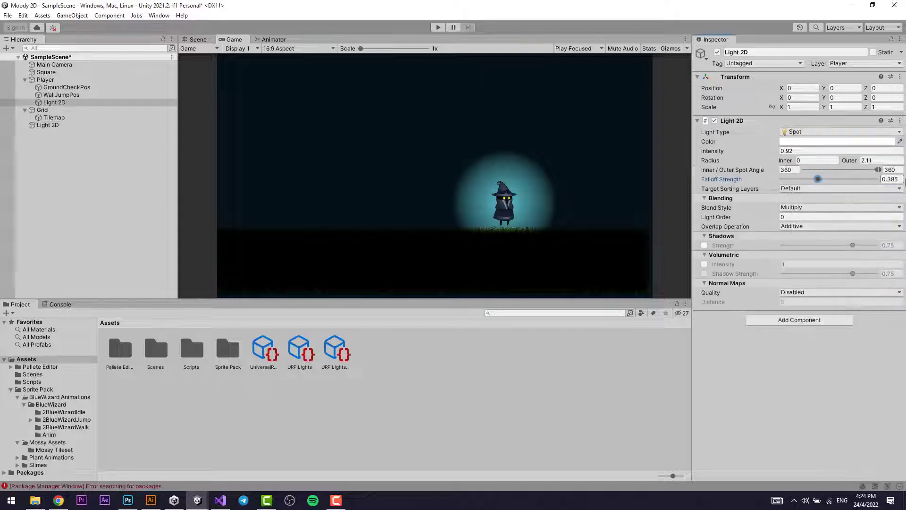
Step: Set the Player spot light's falloff strength to 0.668
click(898, 180)
text(0.668)
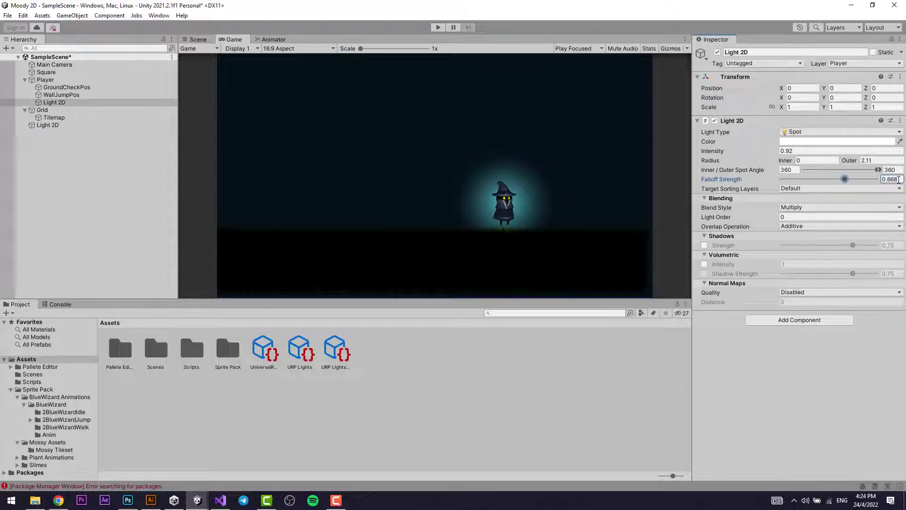
click(542, 202)
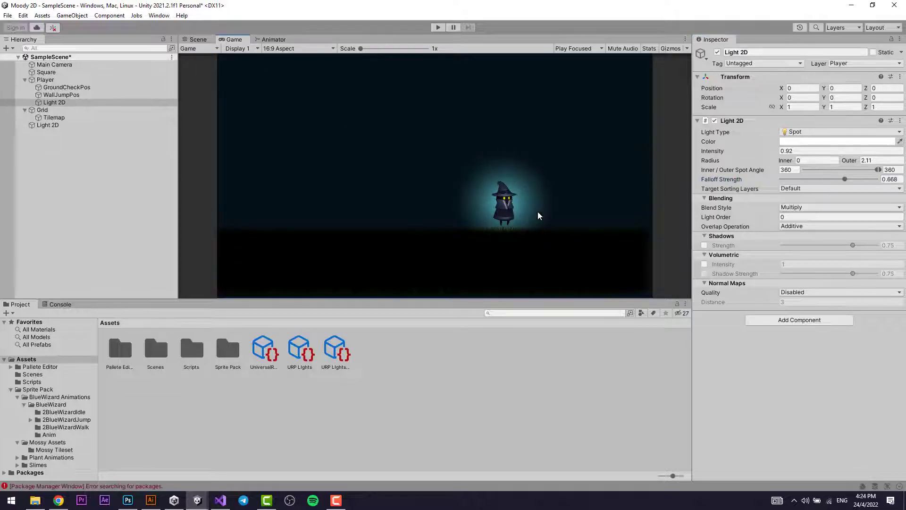
click(46, 80)
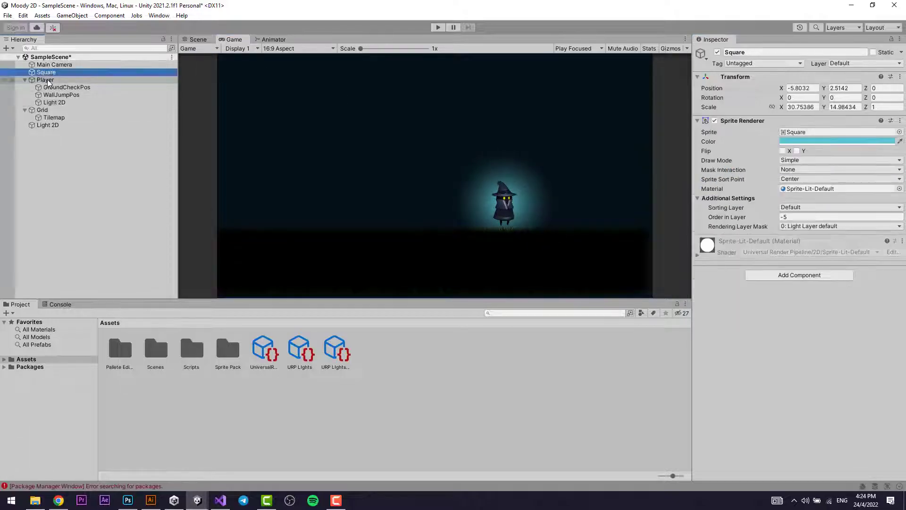
Step: Create a square Freeform Light 2D as a child of Player, keeping the default name
right_click(48, 81)
mouse_move(142, 213)
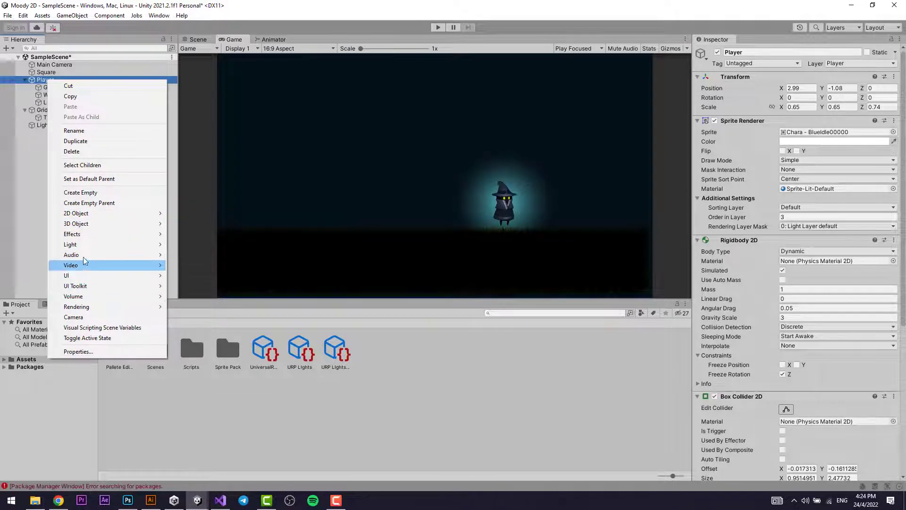
mouse_move(83, 247)
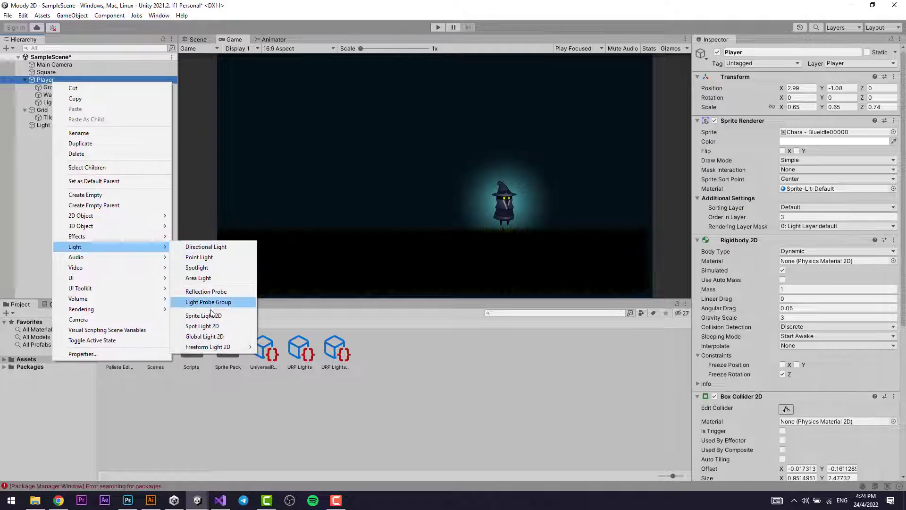
mouse_move(219, 347)
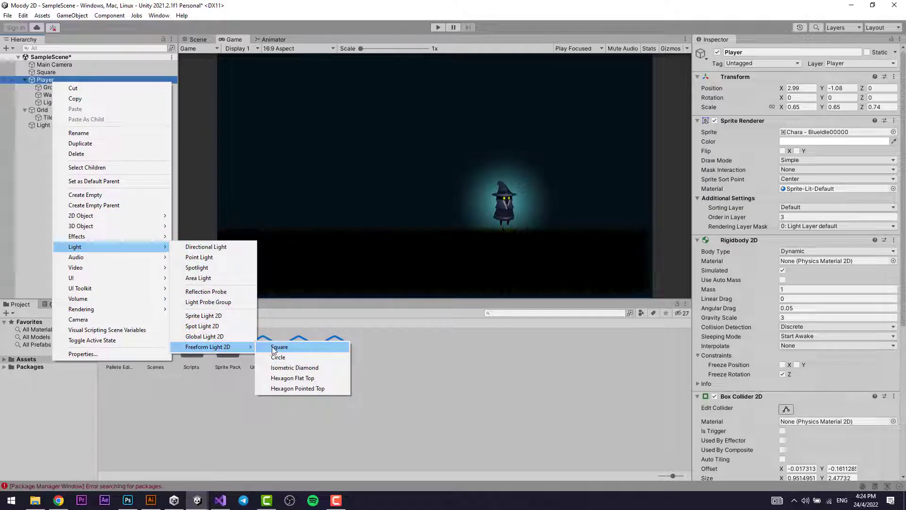
click(276, 348)
click(198, 39)
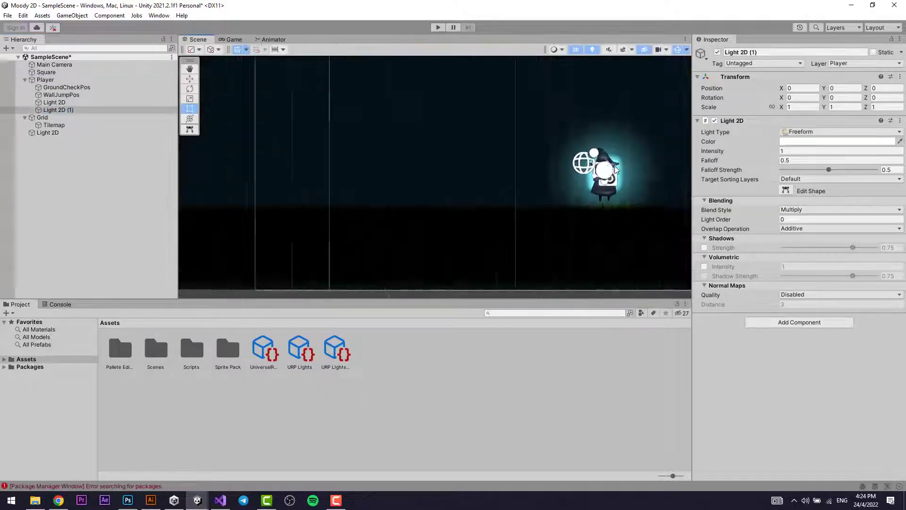
Step: Reshape the new Light 2D (1) so it covers the wizard's right eye
scroll(609, 171, up, 3)
click(69, 110)
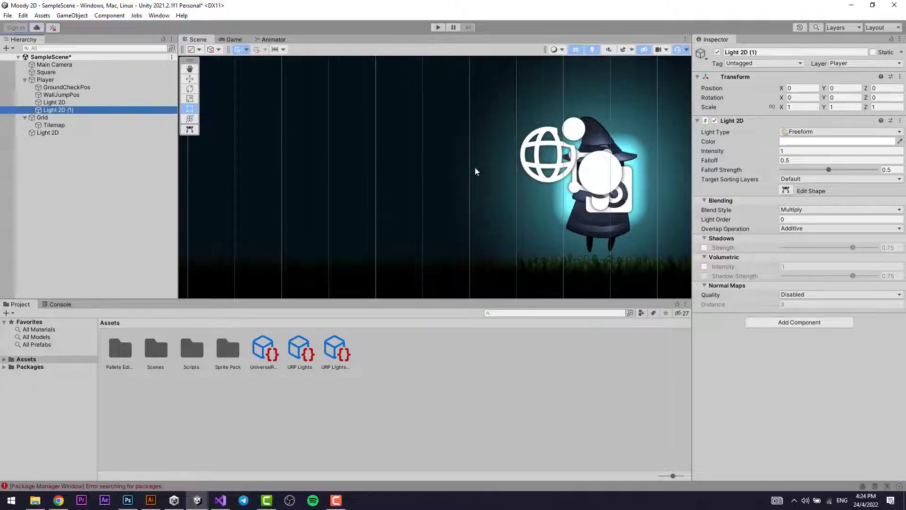
scroll(599, 187, up, 3)
middle_drag(600, 188, 399, 162)
scroll(399, 162, up, 8)
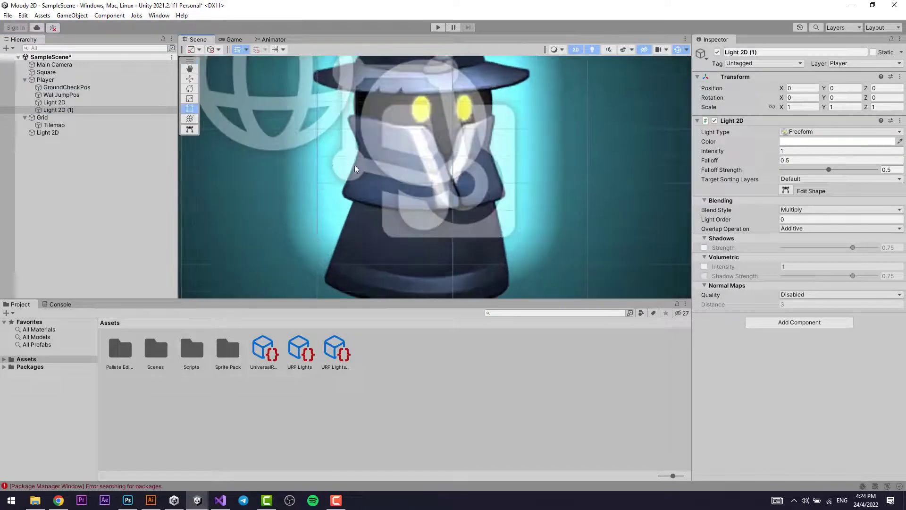
middle_drag(663, 173, 603, 205)
click(786, 190)
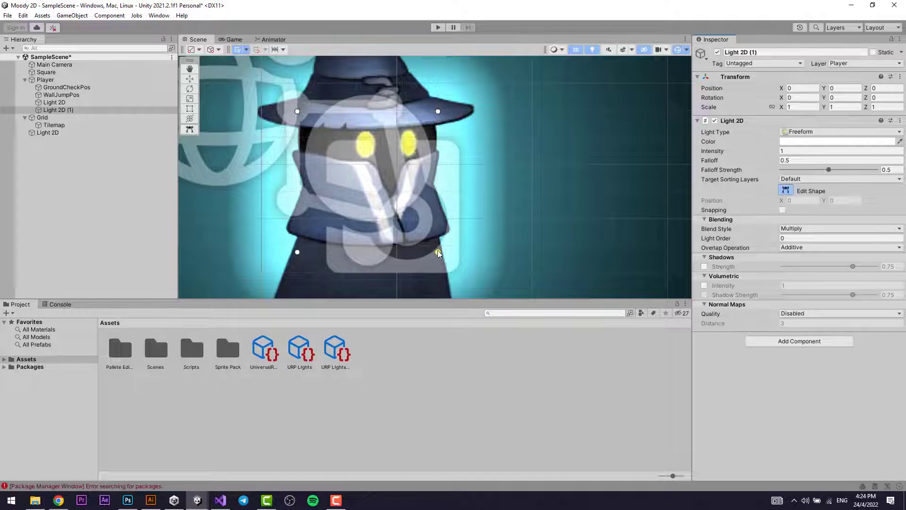
drag(417, 186, 409, 153)
drag(438, 112, 418, 141)
Step: Sample the eye's yellow from the scene as the light's colour
scroll(419, 155, up, 5)
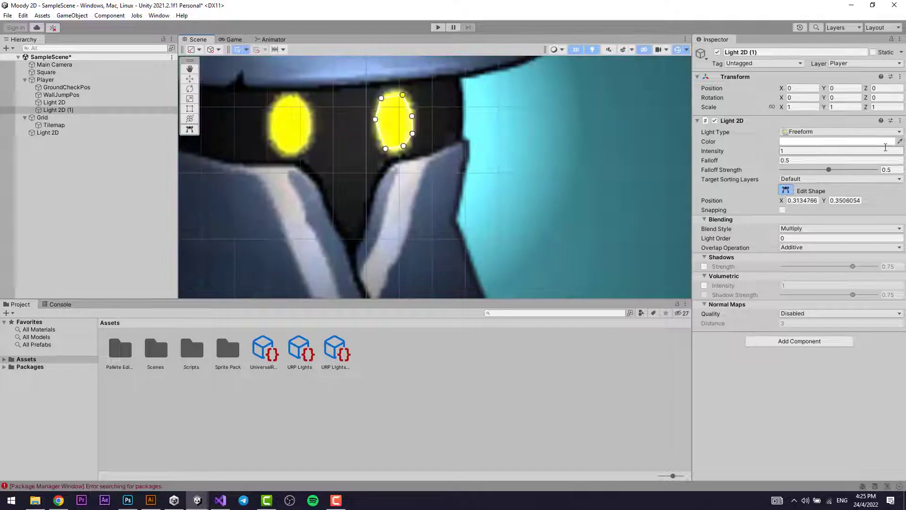
click(900, 141)
click(404, 126)
scroll(435, 133, down, 5)
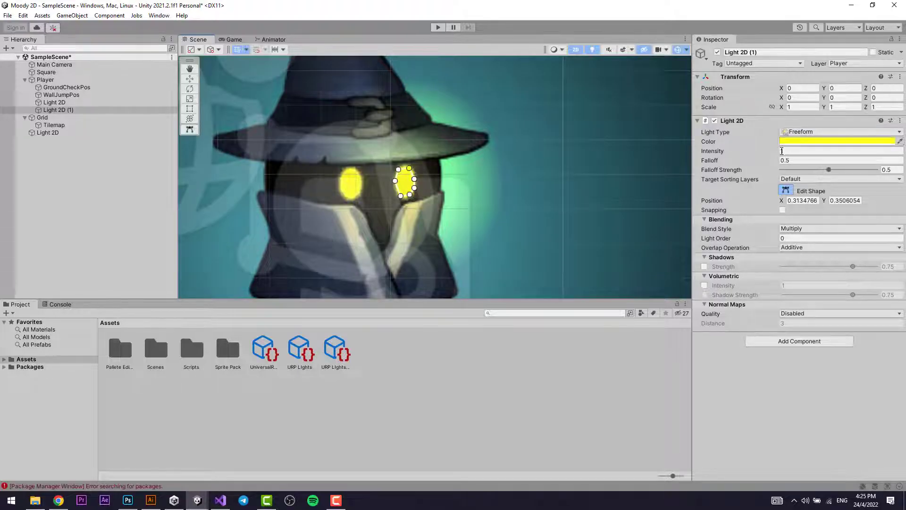
Step: Deepen the eye light's yellow by pasting in a new hex colour
click(796, 138)
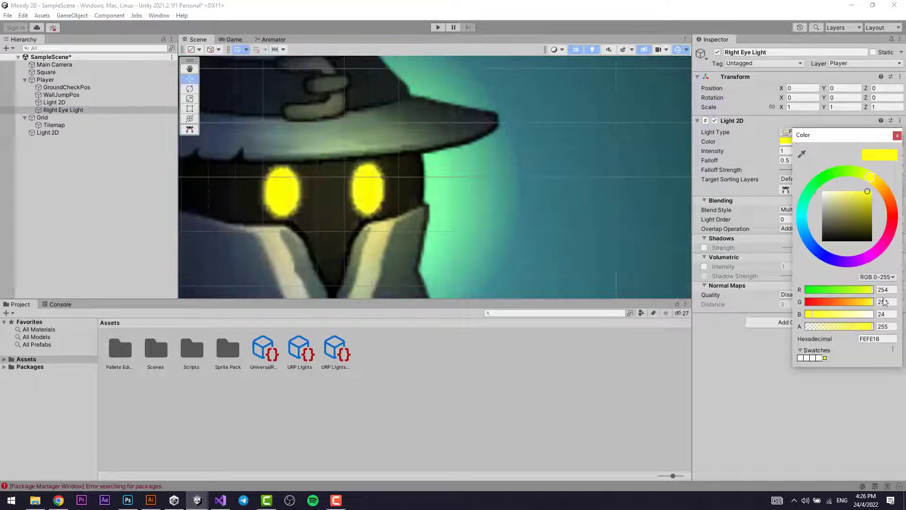
click(877, 337)
key(ctrl+v)
click(897, 136)
Step: Set the eye light's intensity to 1.19, falloff to 1.71 and falloff strength to 1
click(805, 152)
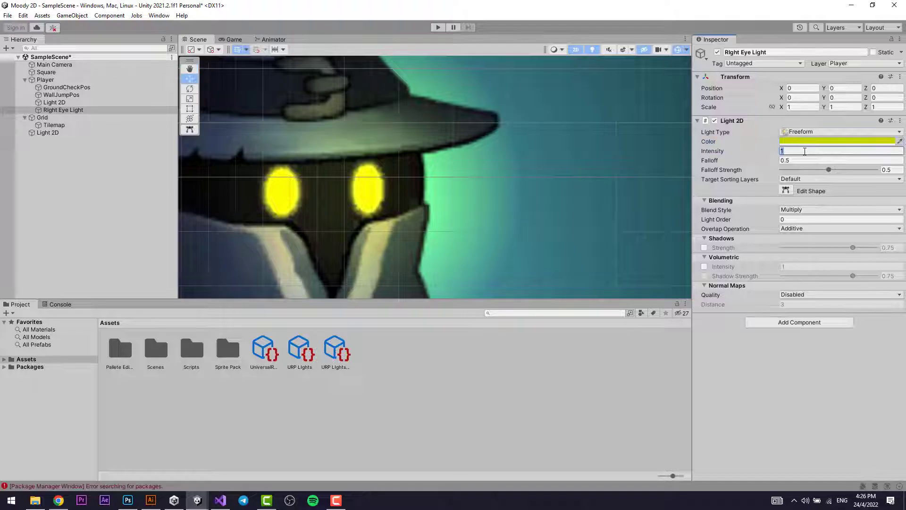
text(1.19)
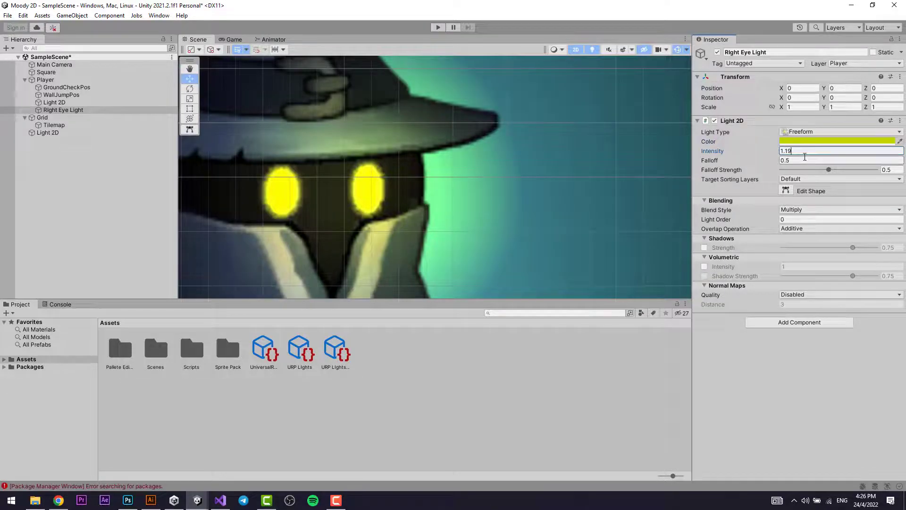
click(808, 161)
text(1.71)
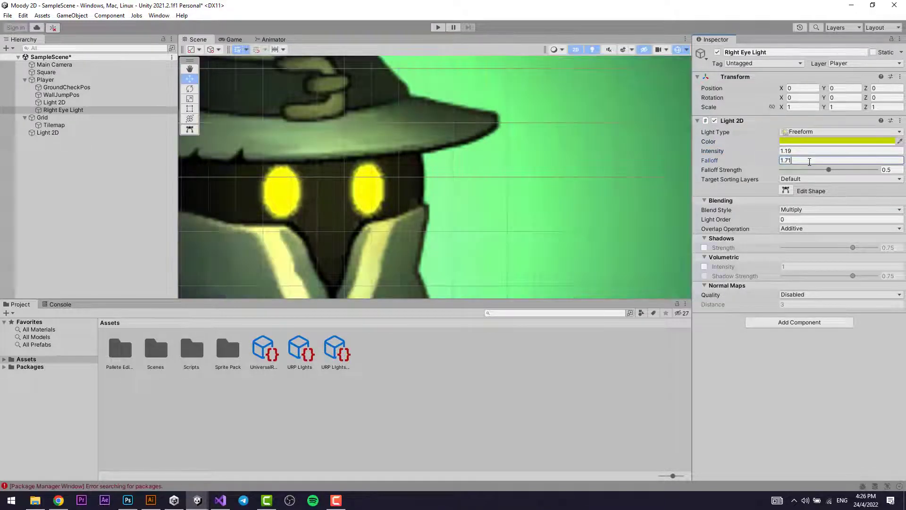
scroll(590, 188, down, 10)
middle_drag(590, 188, 549, 209)
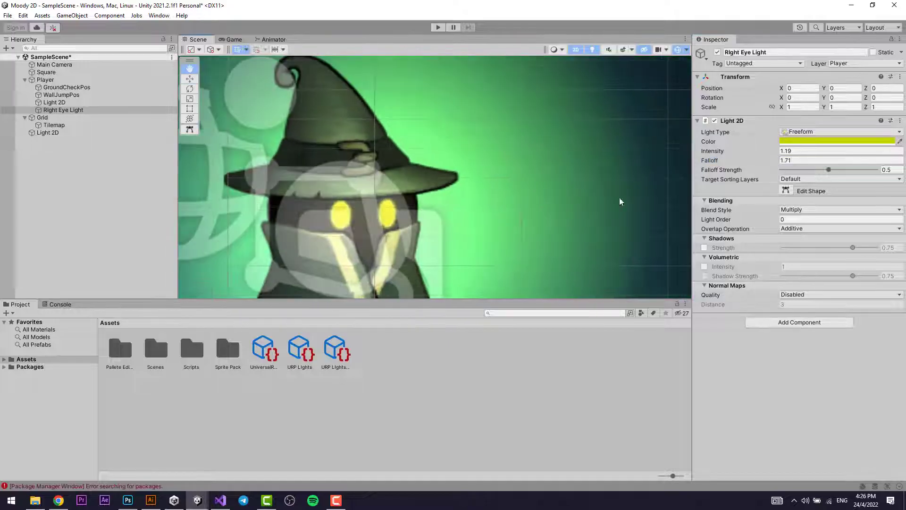
click(832, 171)
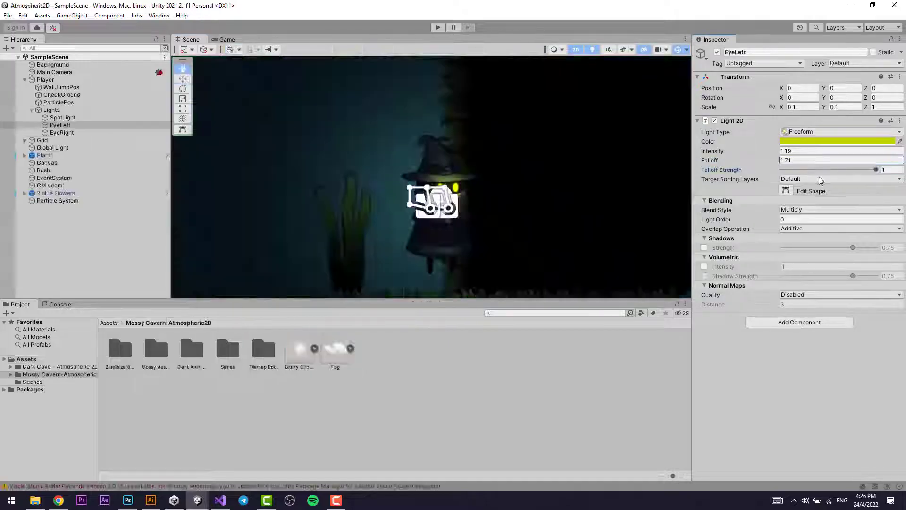
drag(831, 170, 878, 171)
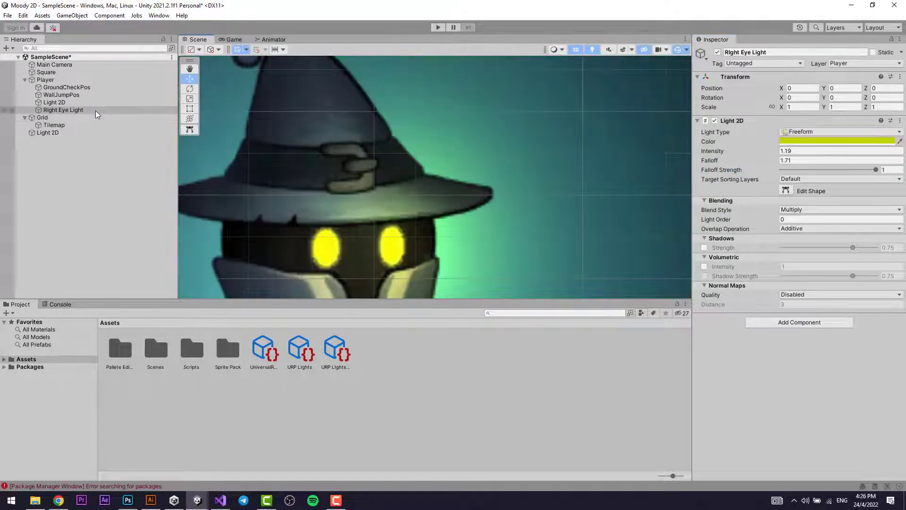
Step: Duplicate Right Eye Light and move the copy to X -0.3 over the other eye
click(95, 112)
key(ctrl+d)
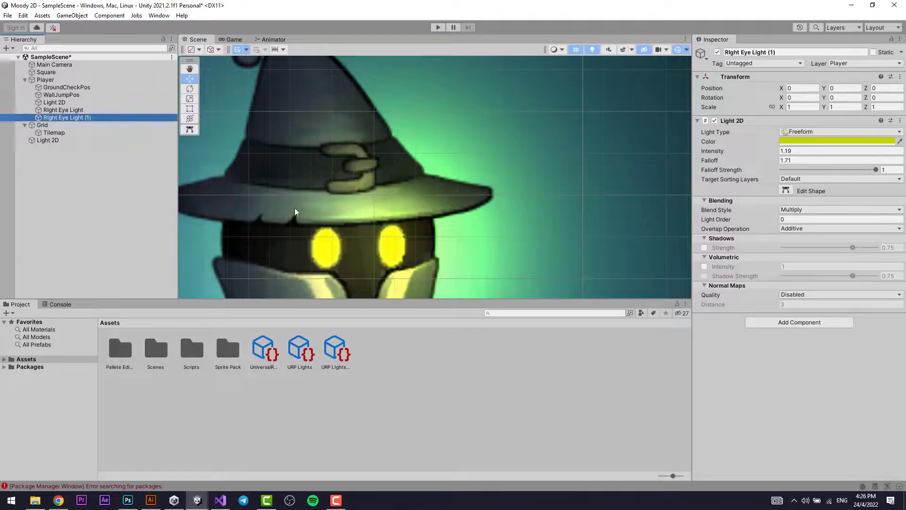
drag(783, 89, 769, 90)
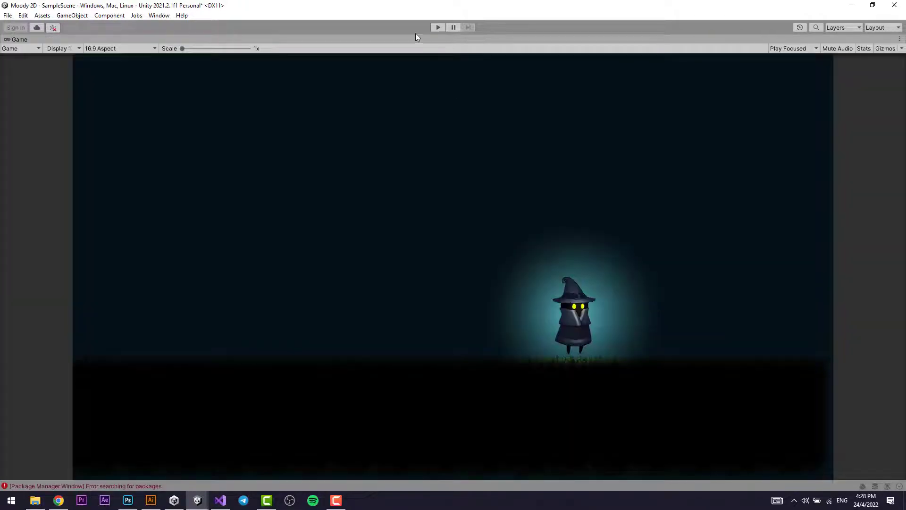
Step: Stop the test run and reframe the view around the wizard
click(438, 27)
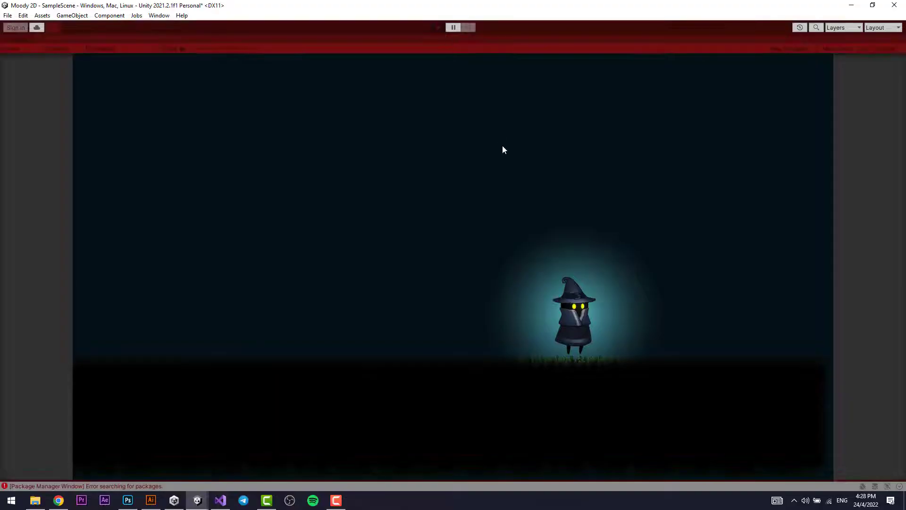
scroll(404, 212, up, 2)
middle_drag(404, 213, 376, 195)
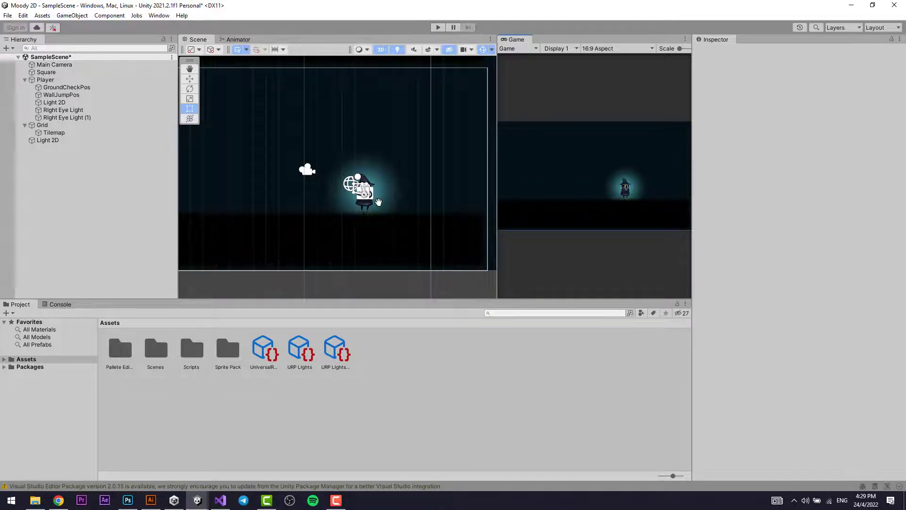
key(q)
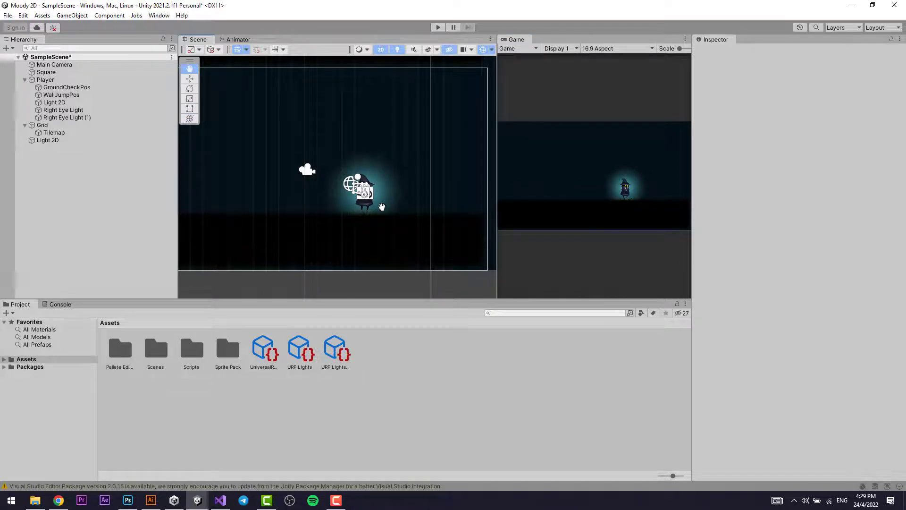